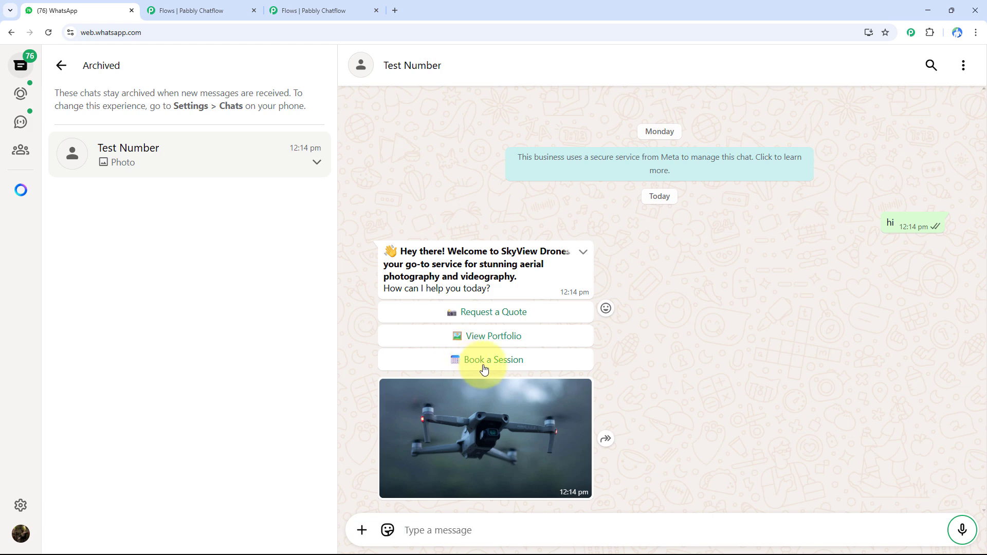
Request a Real Estate quote in the chatbot chat for Bhopal on 15/02/2026 for 4 hours, and return to the chatbot's menu.
left_click(514, 314)
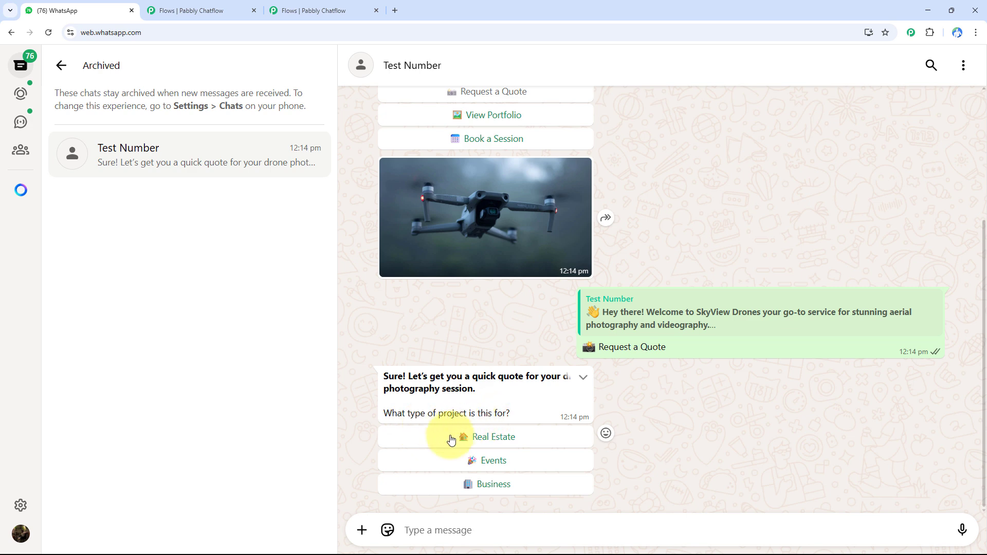
left_click(491, 443)
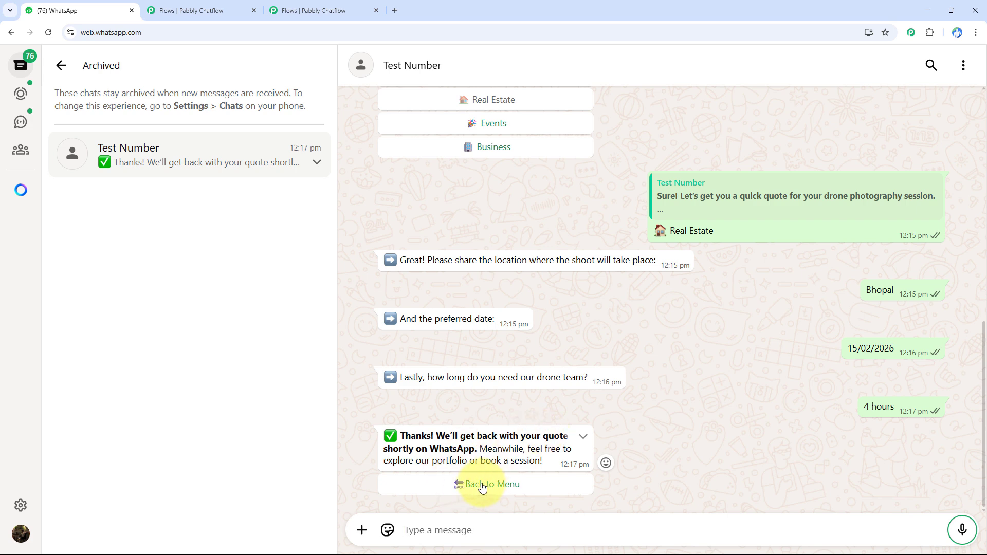
left_click(481, 484)
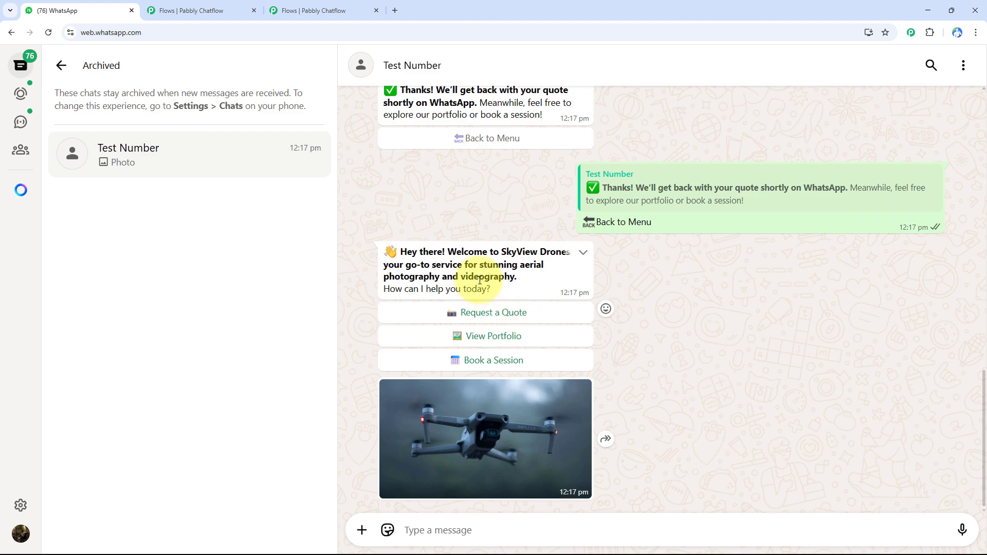
Request the portfolio from the chatbot and look through the drone images it sends.
left_click(484, 337)
scroll(663, 435, "up", 5)
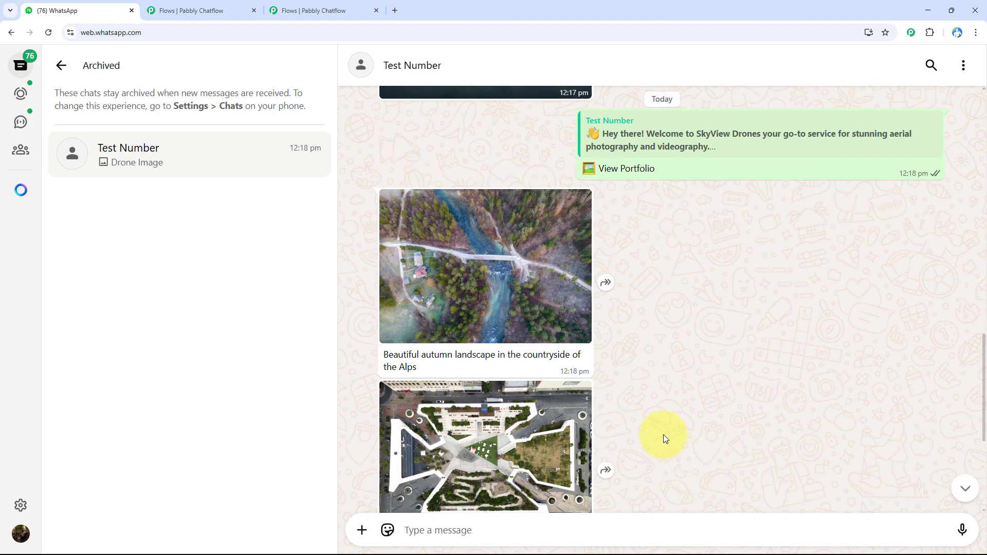
scroll(554, 388, "down", 5)
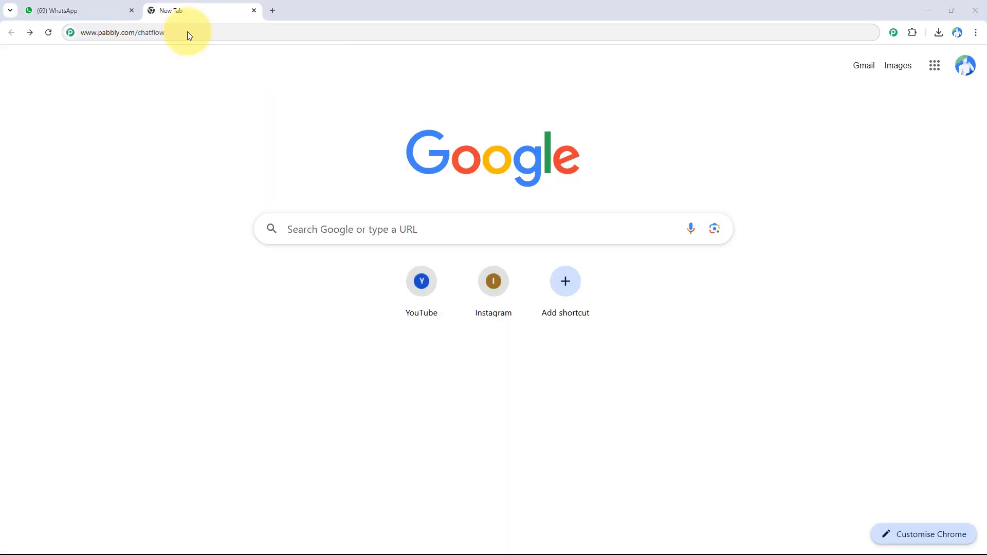
left_click(188, 32)
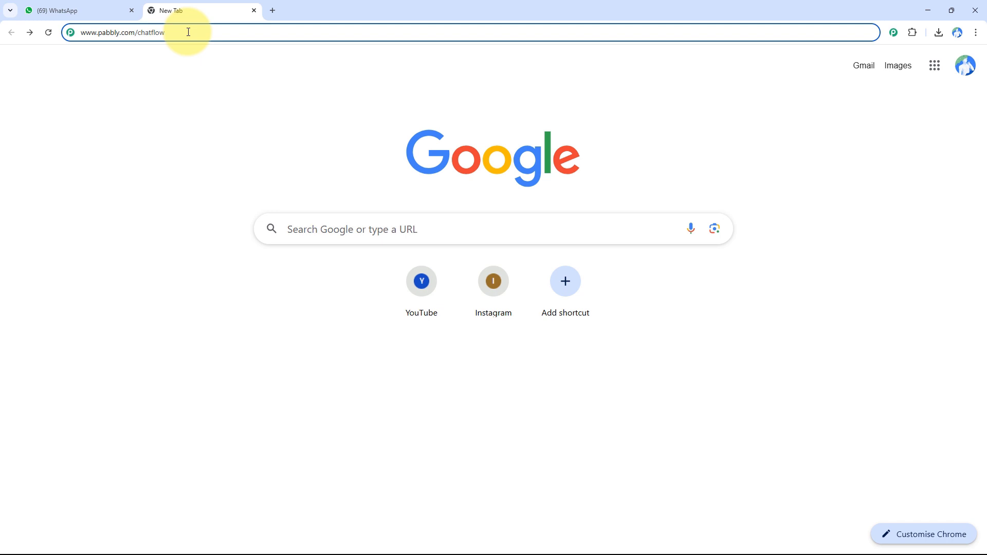
key("Return")
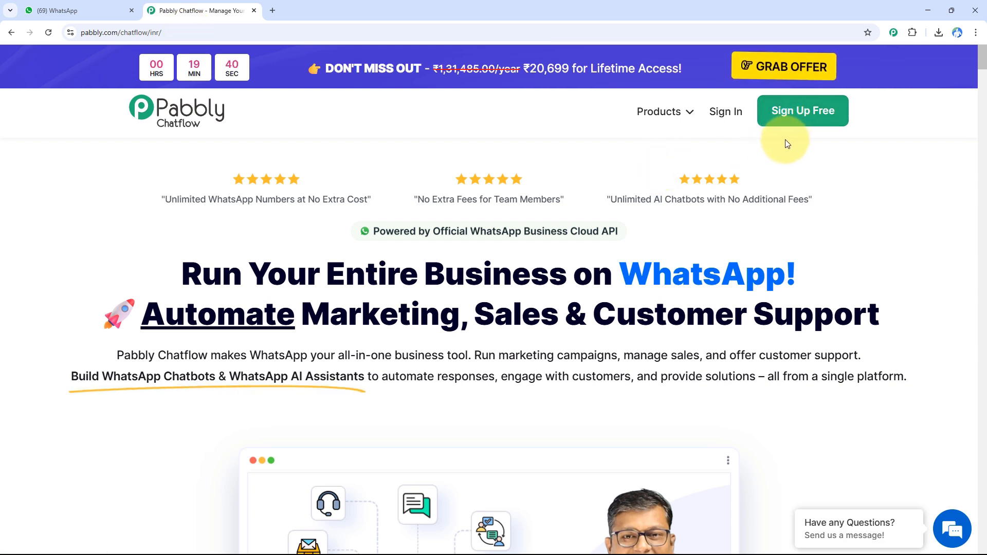
left_click(721, 119)
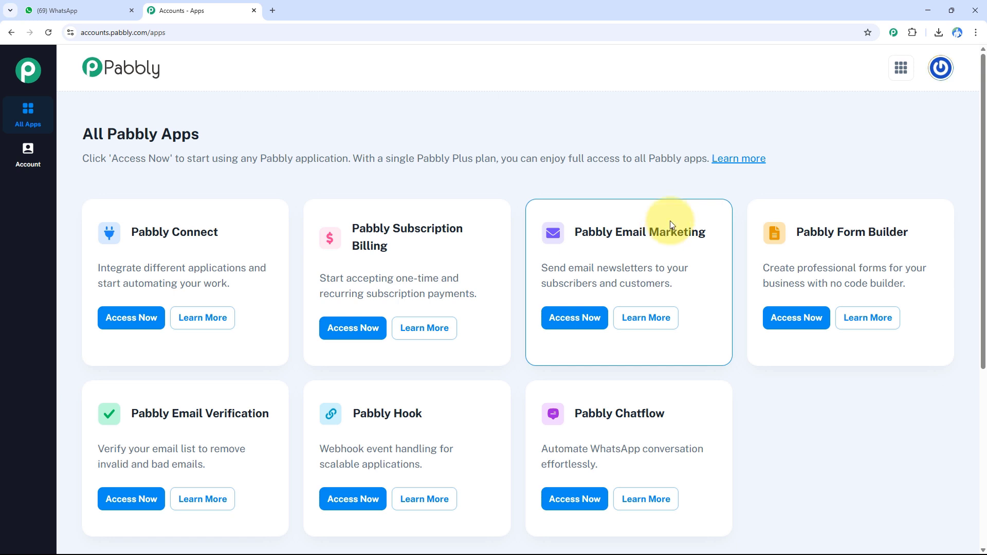
left_click(584, 509)
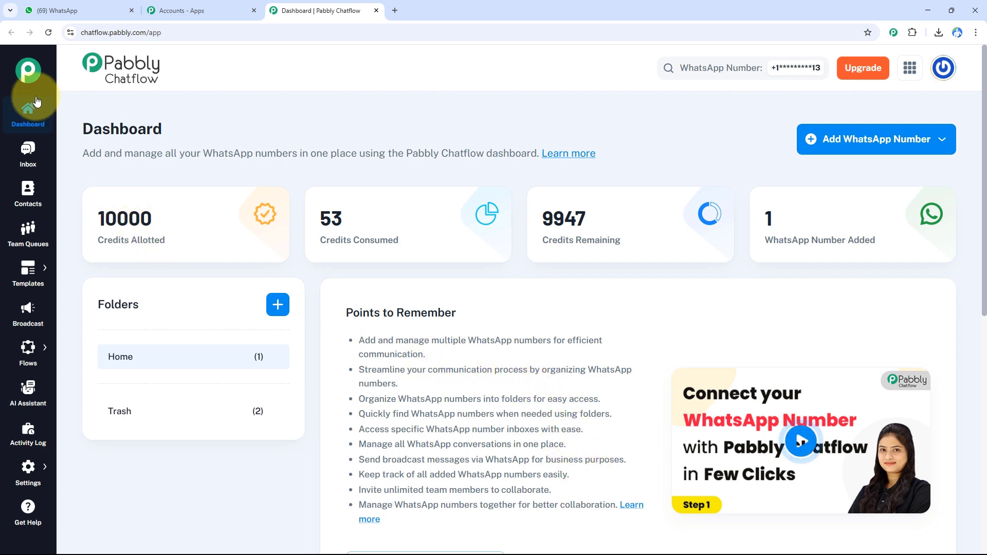
Examine the Chatflow dashboard's feature sections and its credit and WhatsApp number statistics.
mouse_move(41, 298)
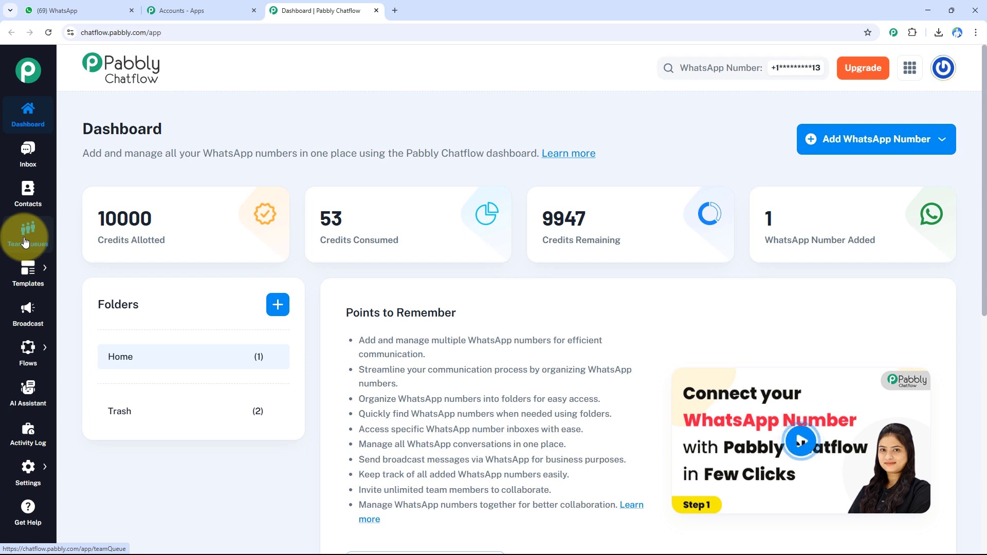
mouse_move(28, 276)
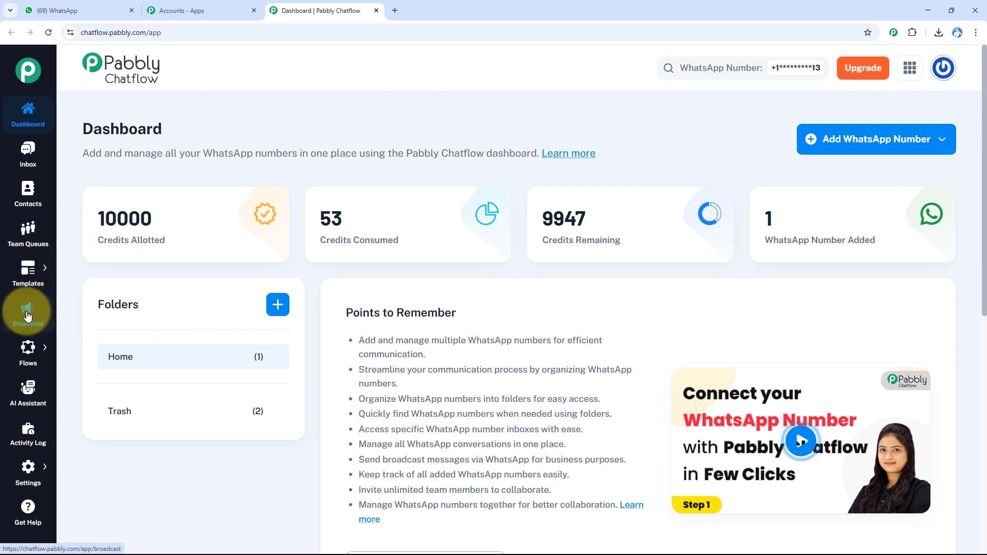
mouse_move(25, 356)
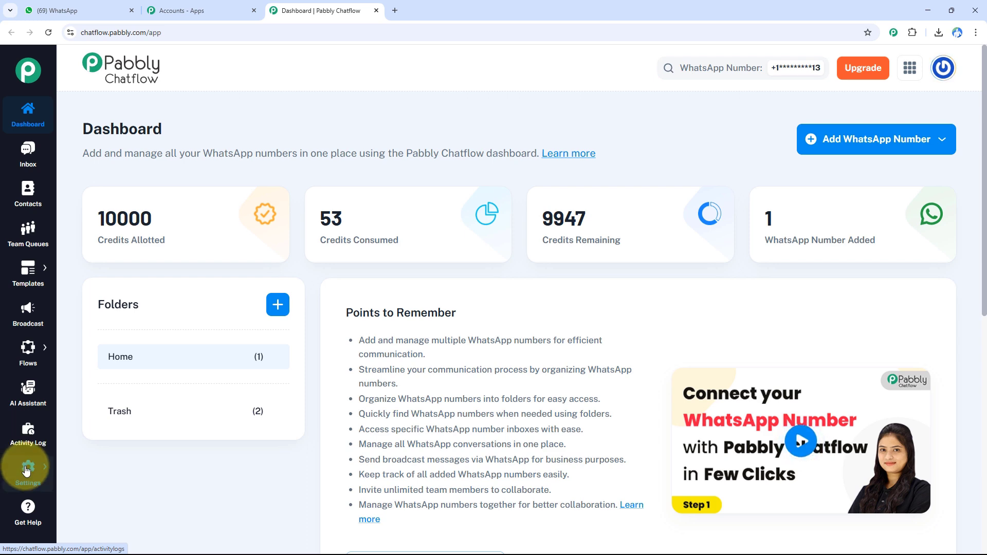
mouse_move(27, 472)
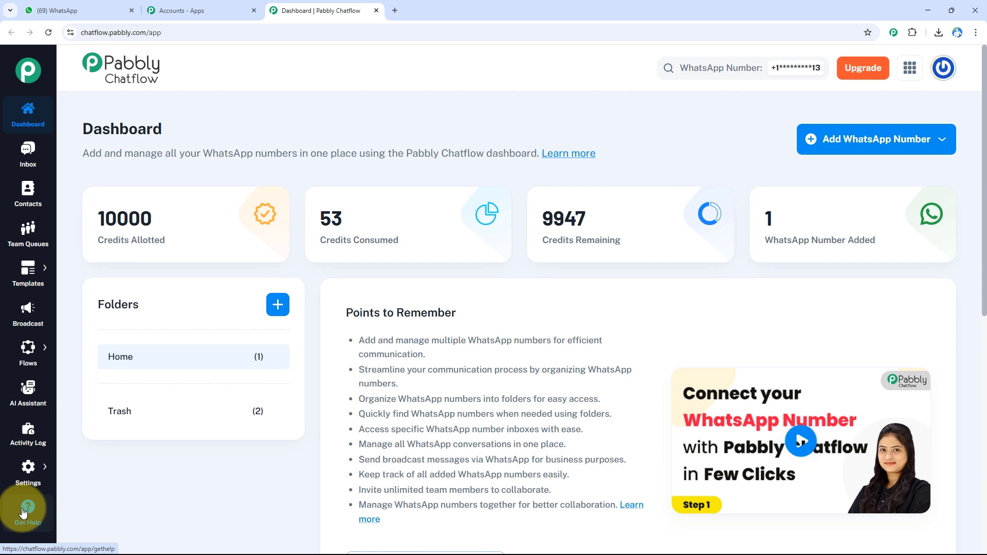
mouse_move(157, 213)
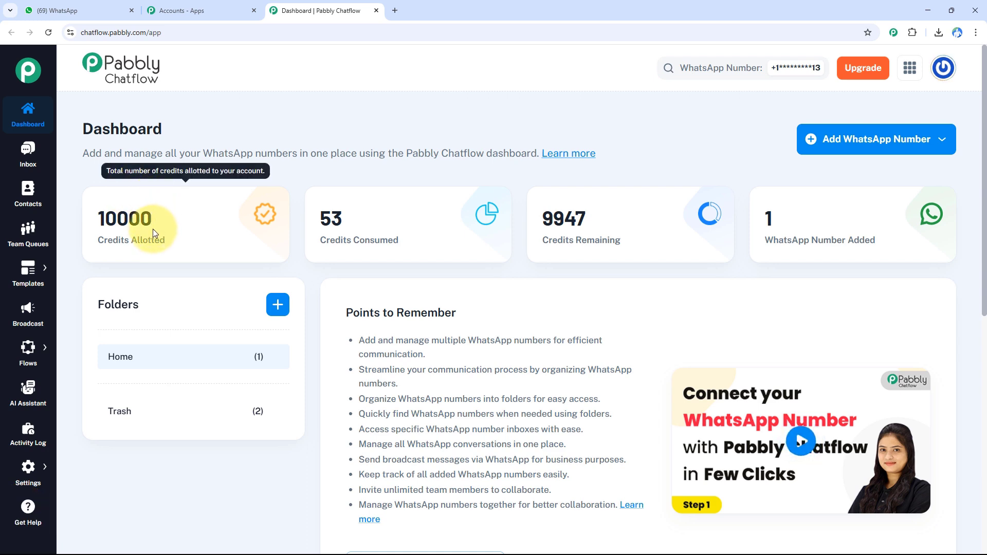
mouse_move(334, 238)
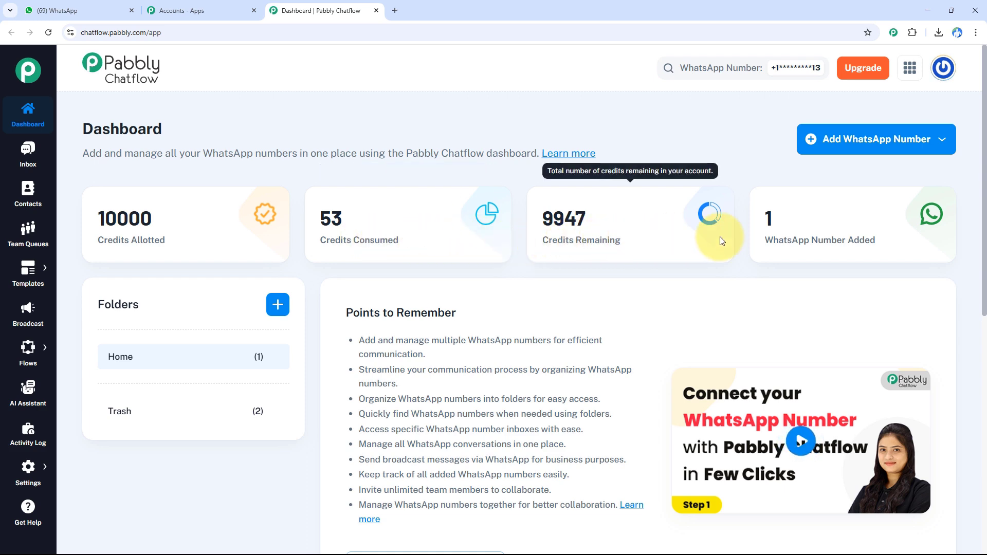
mouse_move(813, 227)
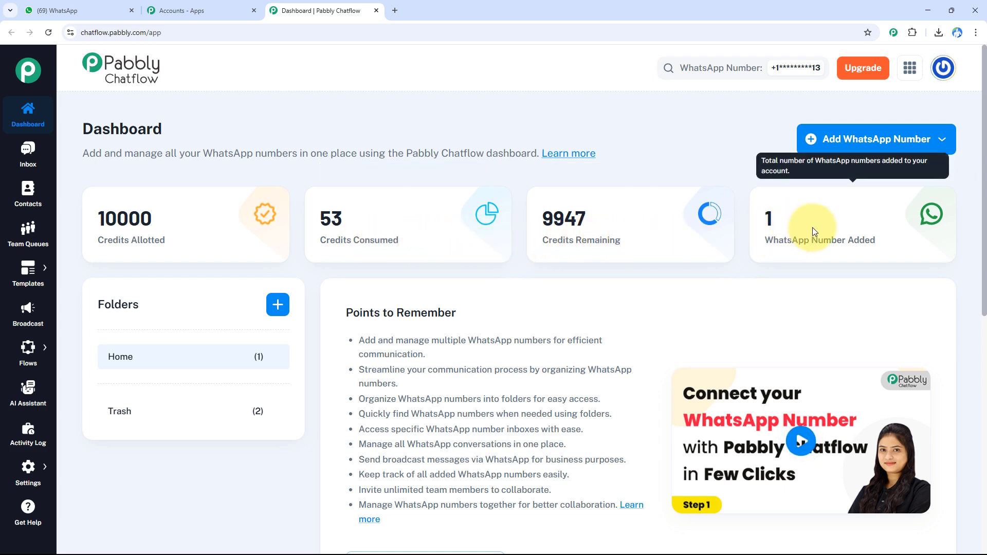
View the Manual Token Connect form for adding a WhatsApp number and close it without entering anything.
left_click(821, 143)
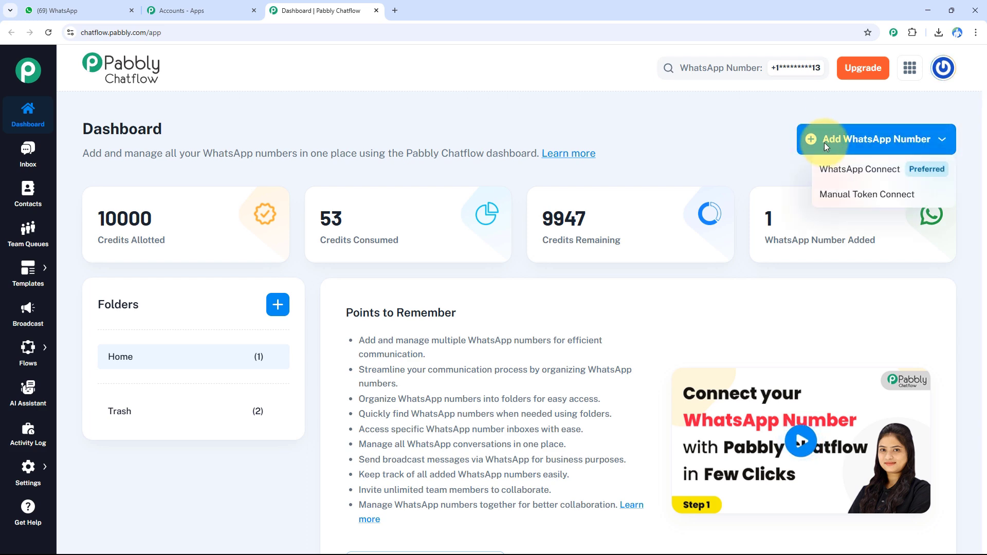
left_click(829, 195)
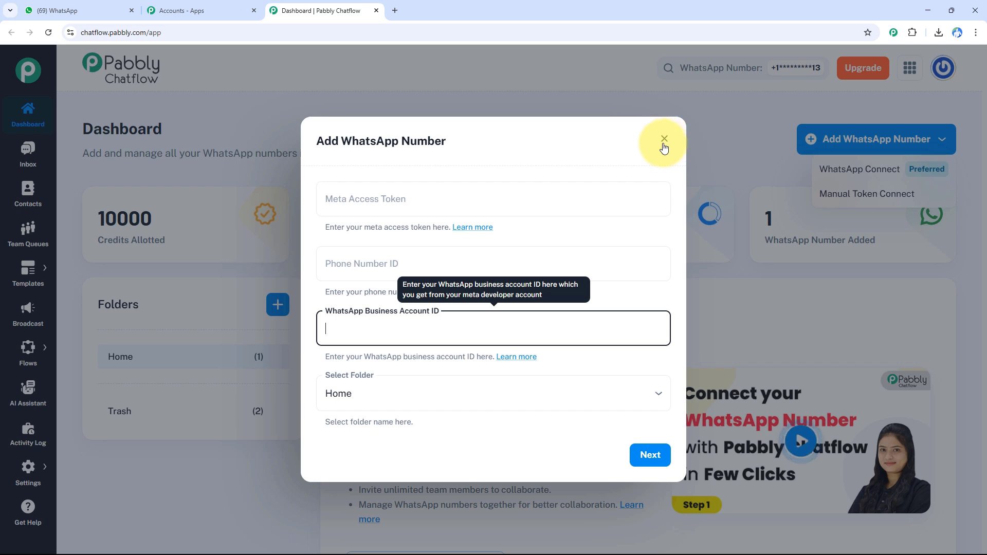
left_click(665, 142)
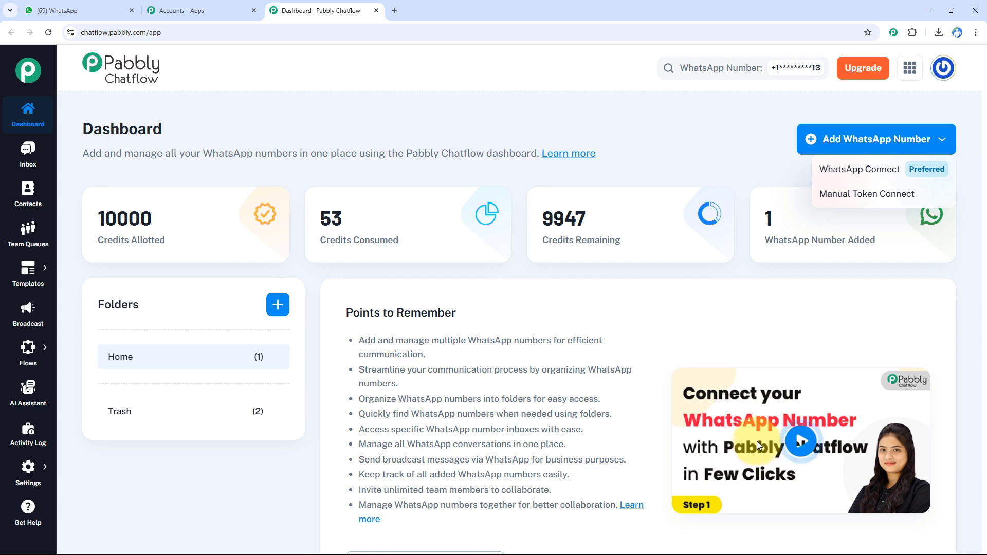
Create a new flow in the Flow Builder and name it "WhatsApp Chatbot for Drone Photography Business".
left_click(32, 344)
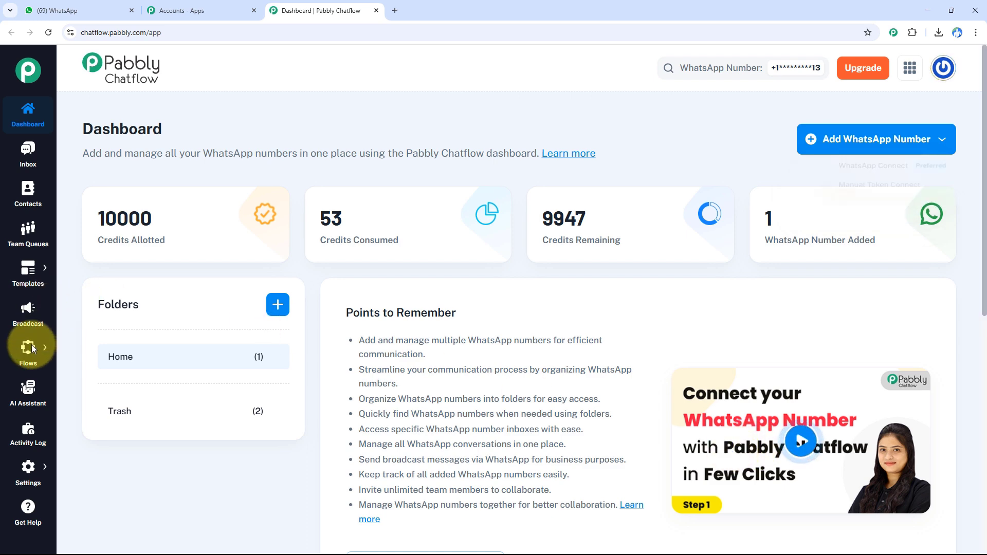
left_click(82, 340)
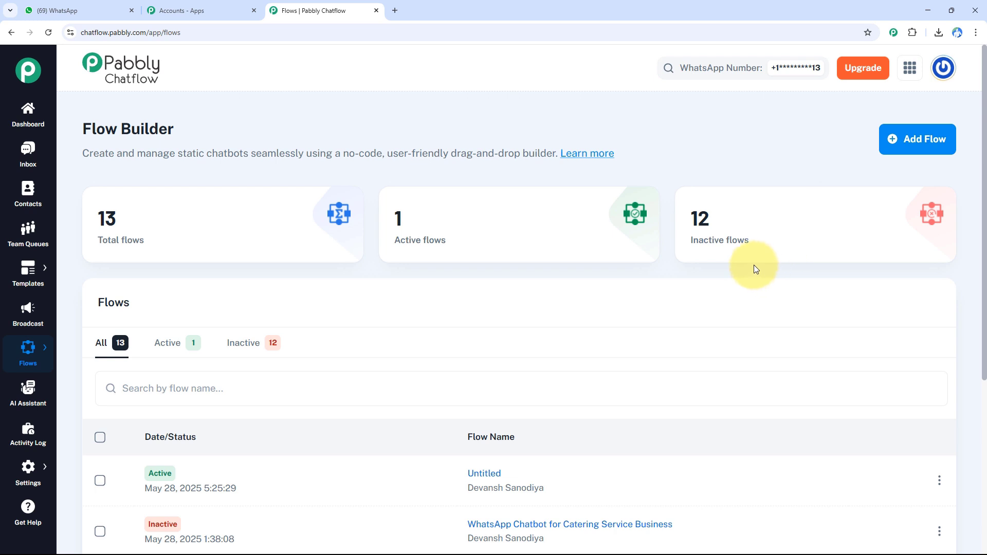
scroll(581, 427, "down", 3)
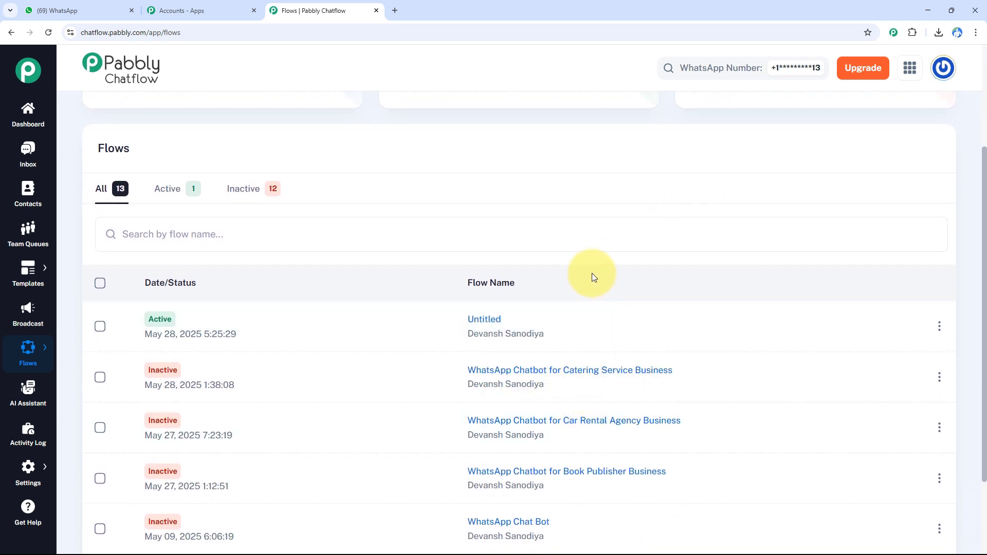
scroll(592, 275, "up", 3)
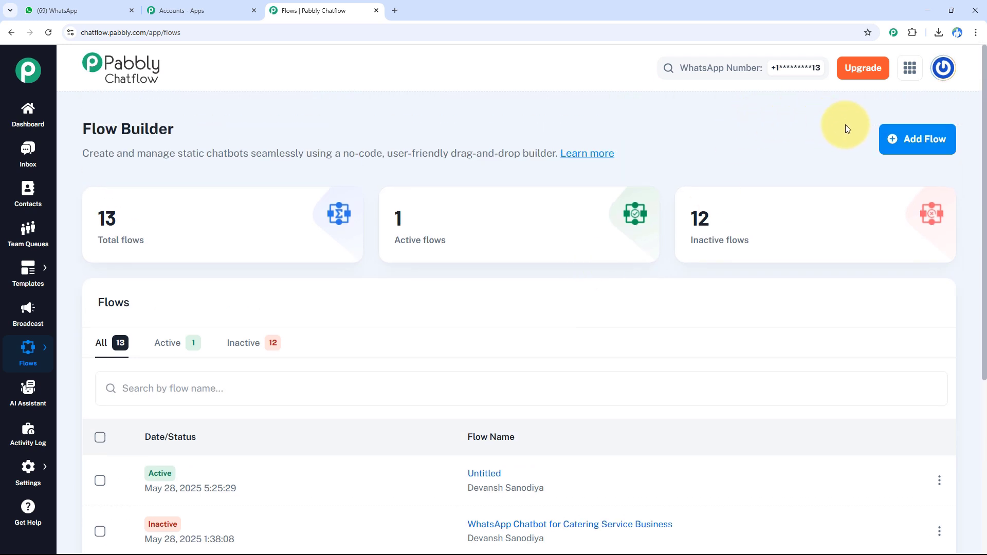
left_click(910, 151)
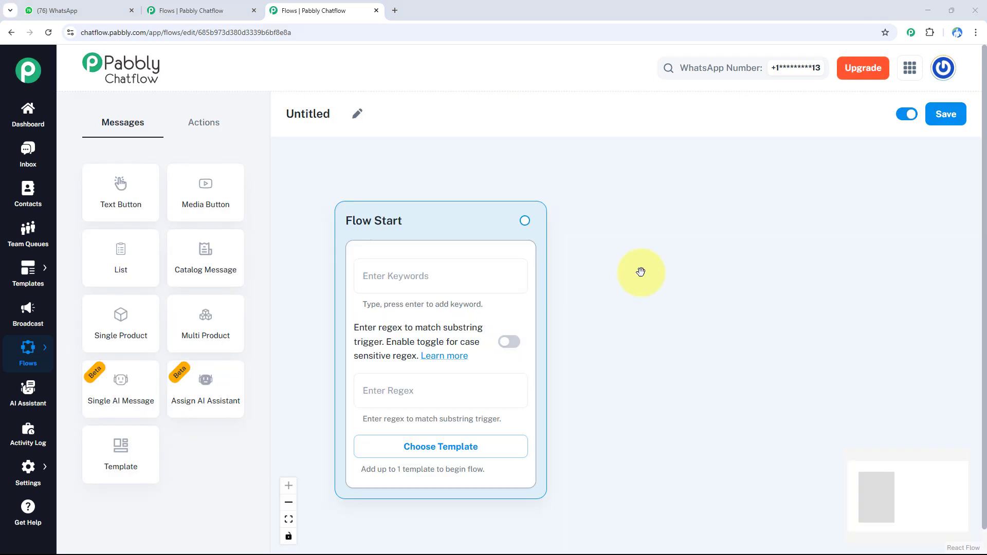
left_click(358, 114)
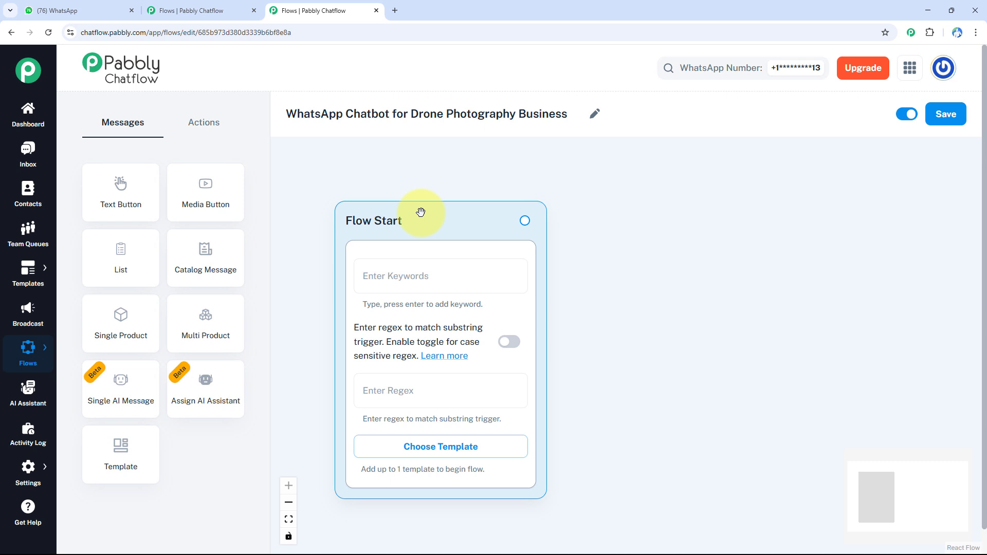
Look at the Flow Start keyword field and the list of approved templates, then close the list.
left_click(446, 453)
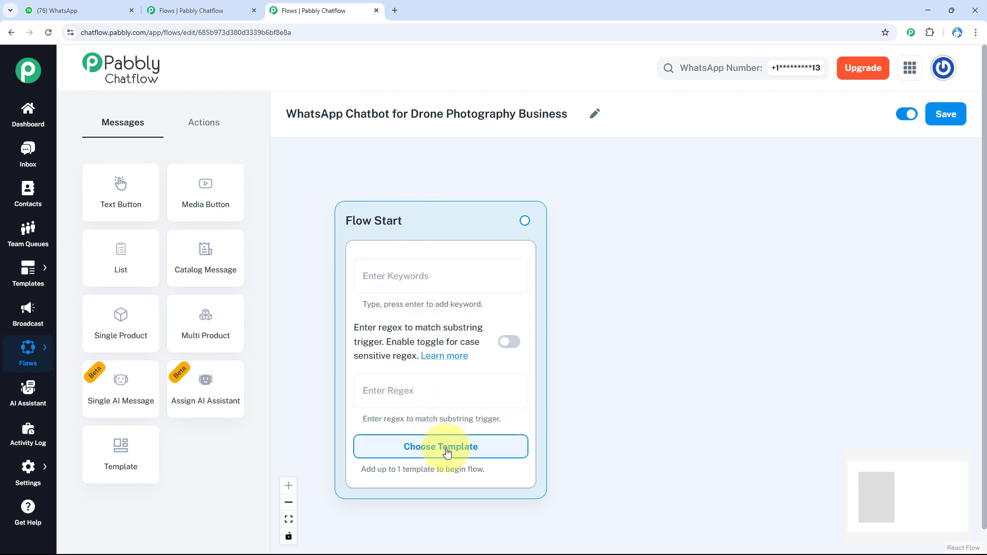
left_click(472, 271)
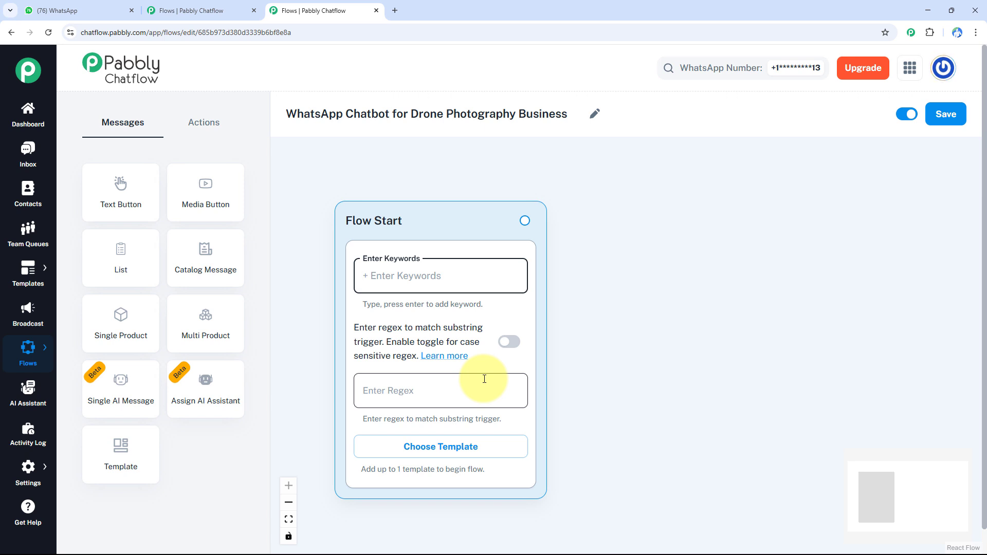
left_click(480, 448)
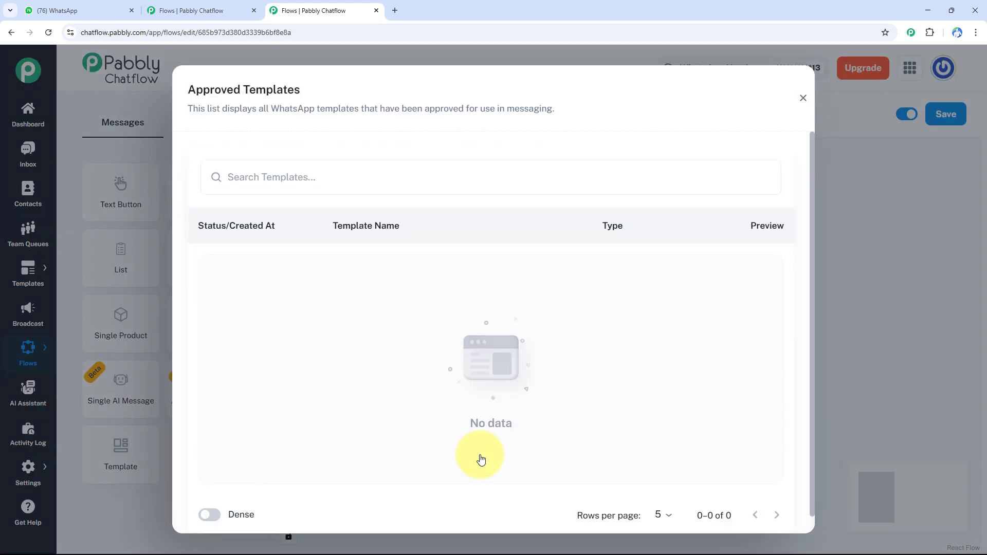
key("Escape")
Set the Flow Start trigger regex to [\s\S]+ and enable case-sensitive matching.
left_click(396, 391)
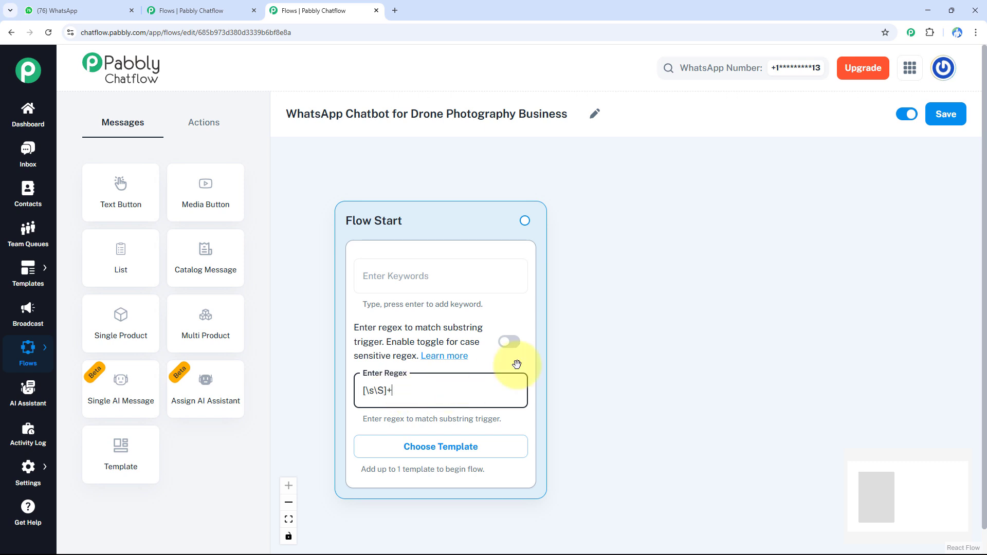
left_click(513, 345)
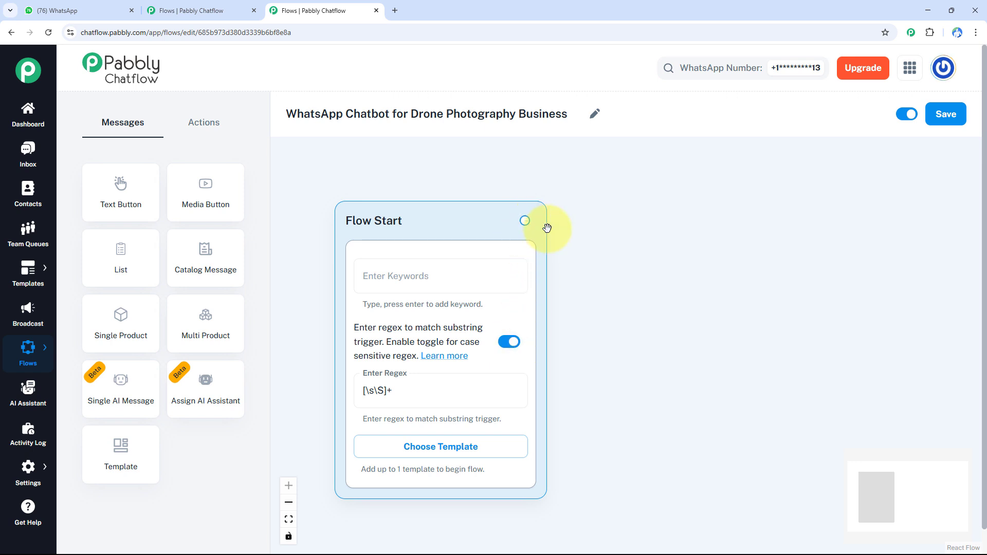
Connect a Text + Button message to Flow Start reading "*Hey there! Welcome to SkyView Drones your go-to service for stunning aerial photography and videography.*".
left_click_drag(665, 293, 665, 294)
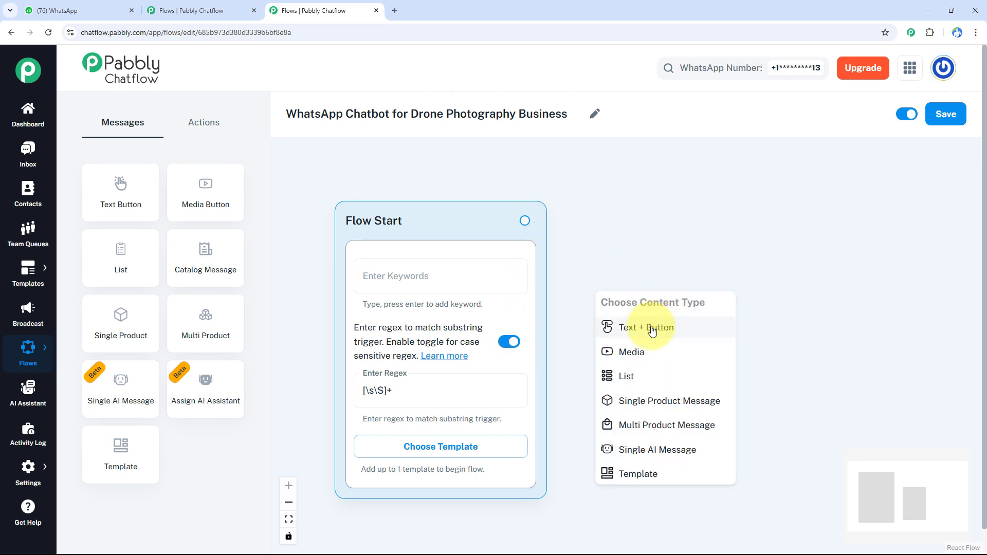
left_click(655, 326)
left_click(632, 364)
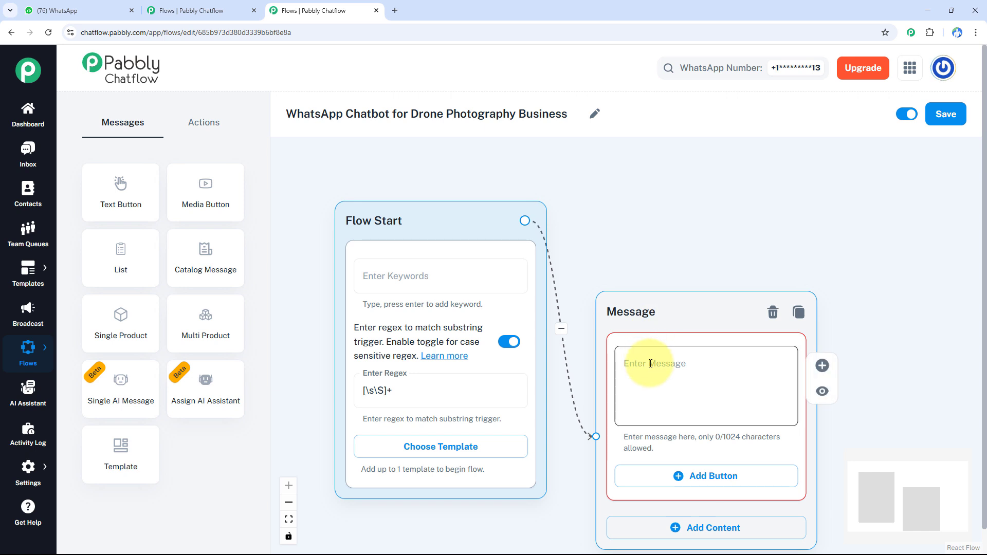
key("ctrl+v")
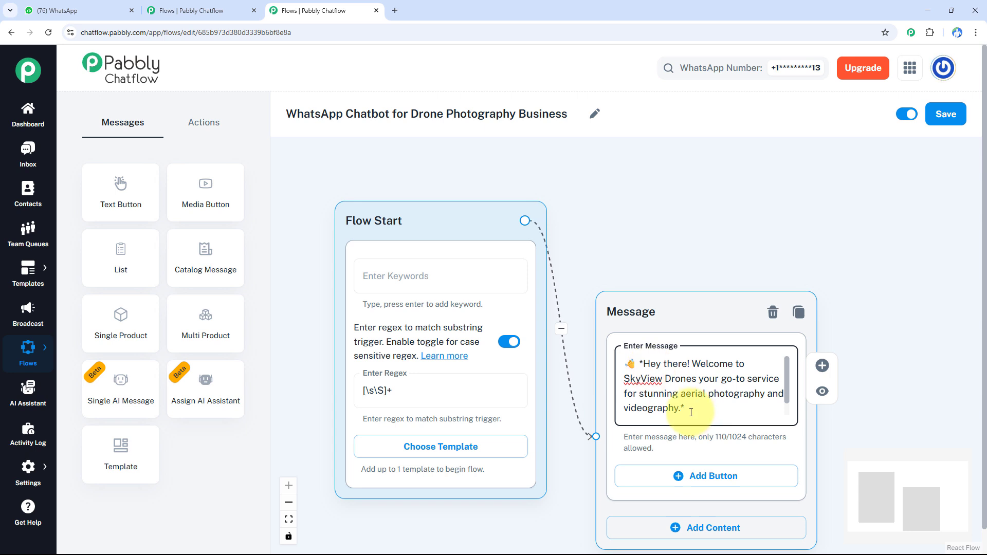
Add three buttons to the welcome message: "Request a Quote", "View Portfolio" and "Book a Session", each starting with its emoji.
scroll(690, 412, "down", 5)
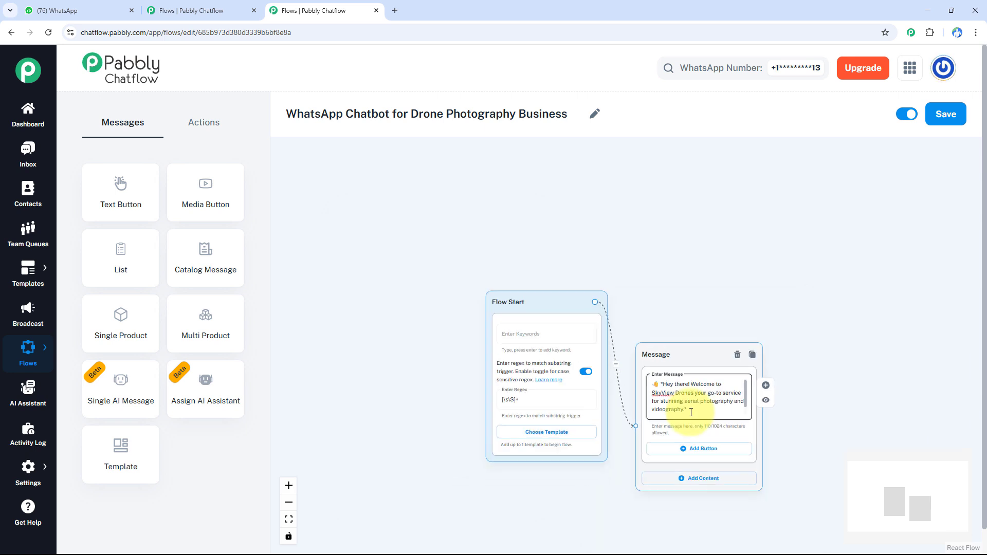
left_click_drag(785, 434, 742, 377)
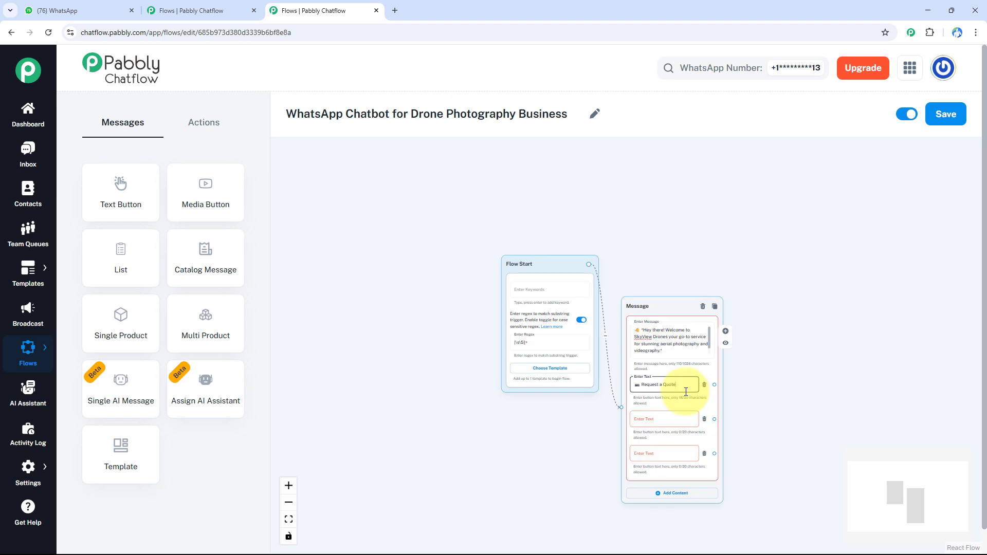
left_click(666, 419)
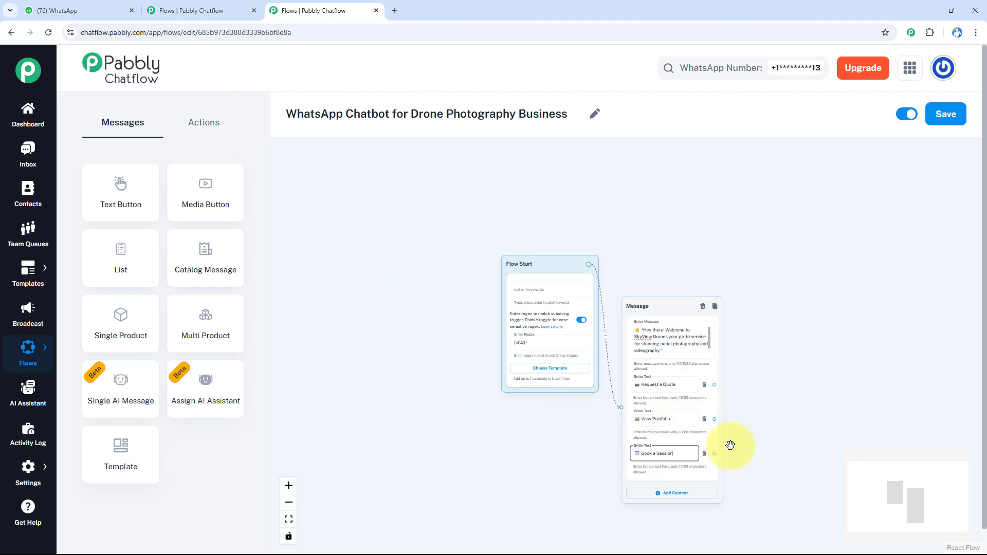
Connect Request a Quote to a Text + Button message: "*Sure! Let's get you a quick quote for your drone photography session.* What type of project is this for?".
scroll(729, 445, "up", 3)
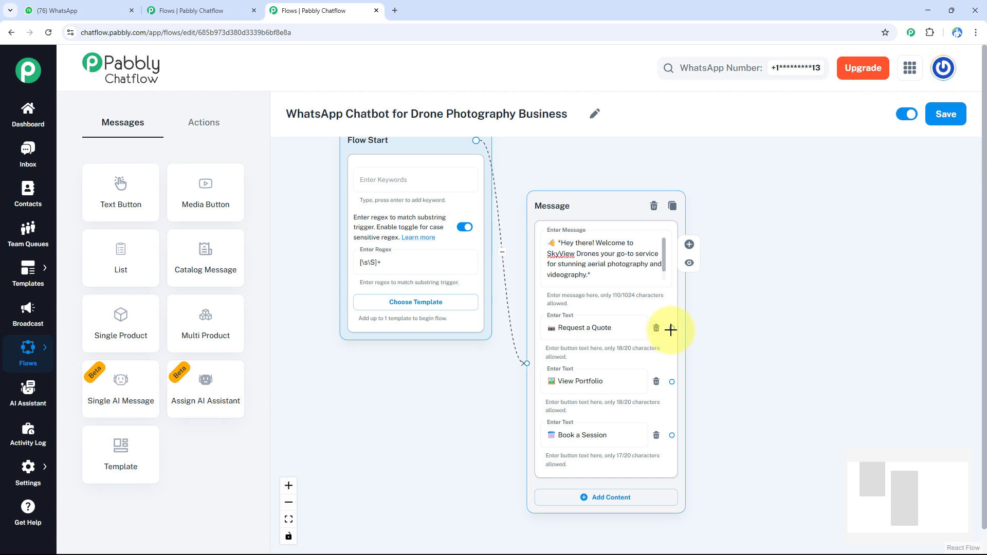
left_click_drag(671, 329, 774, 251)
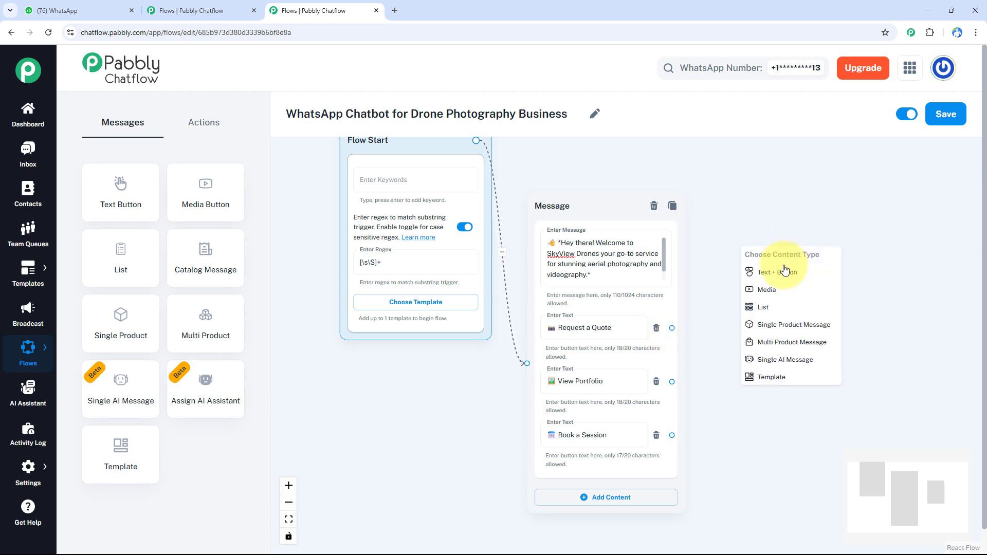
left_click(785, 274)
left_click(774, 299)
type("*Sure! Let's get you a quick quote for your drone photography session.*  What type of project is this for?")
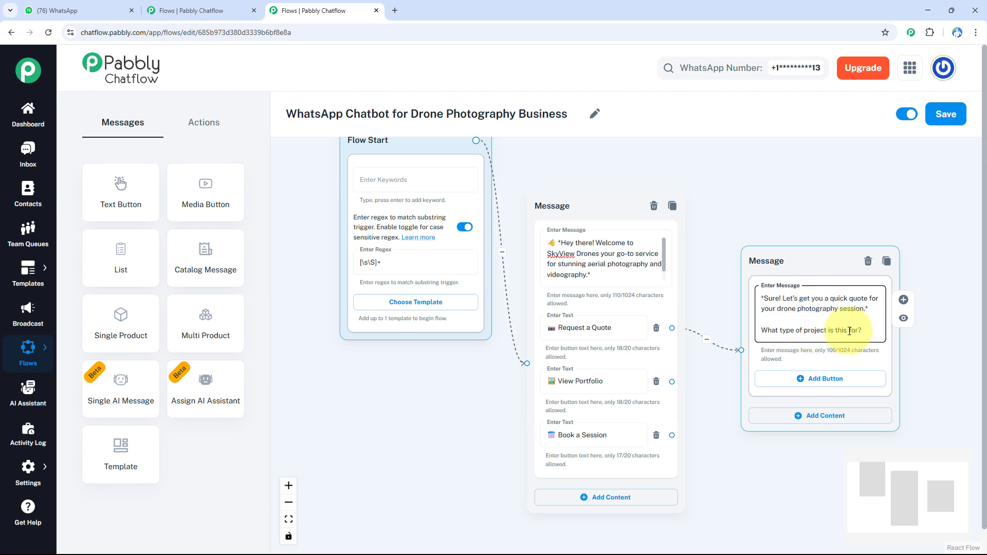
Add the buttons "🏠 Real Estate", "🎉 Events" and "🏢 Business" to the quote message.
left_click(809, 378)
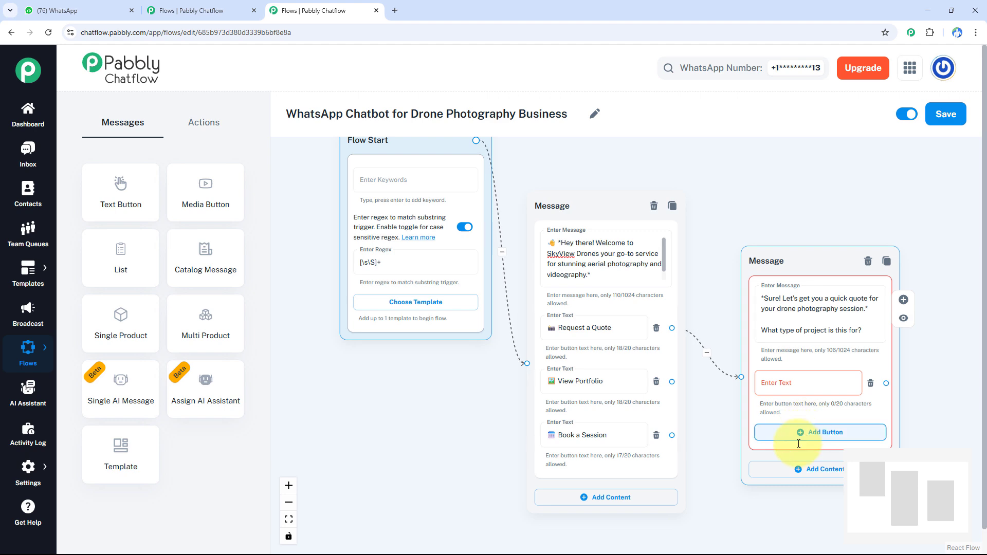
left_click(798, 438)
left_click(787, 489)
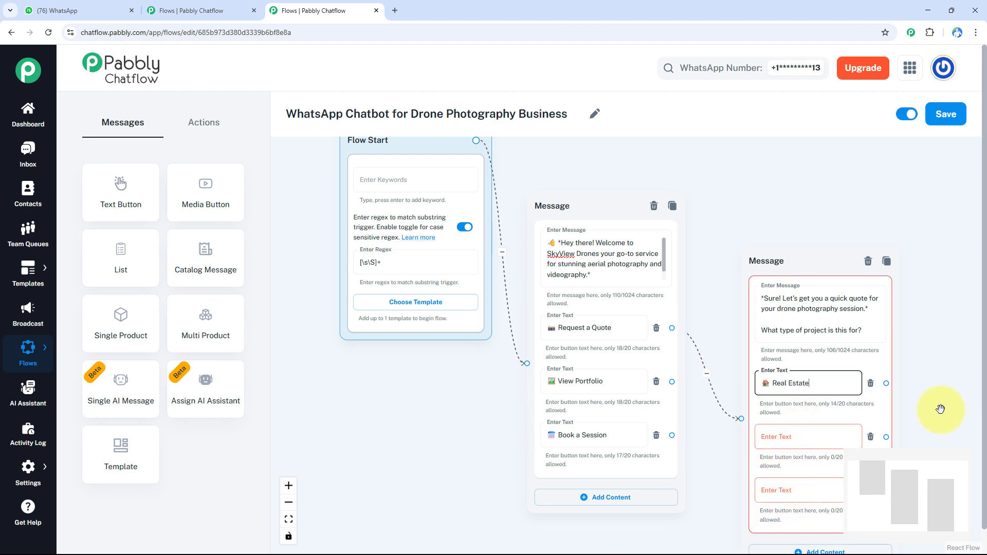
left_click_drag(940, 408, 818, 353)
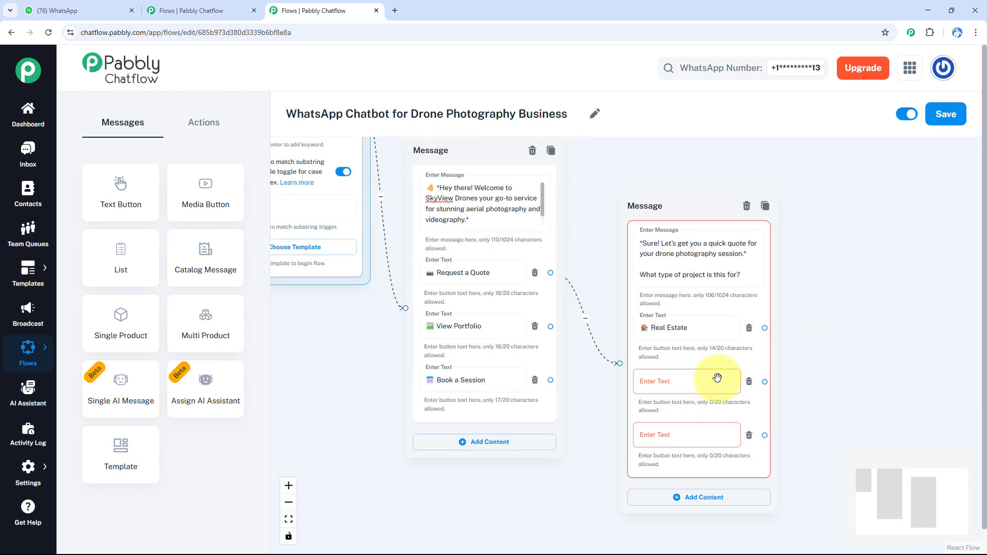
left_click(674, 380)
type("🎉 Events")
left_click(659, 441)
type("🏢 Business")
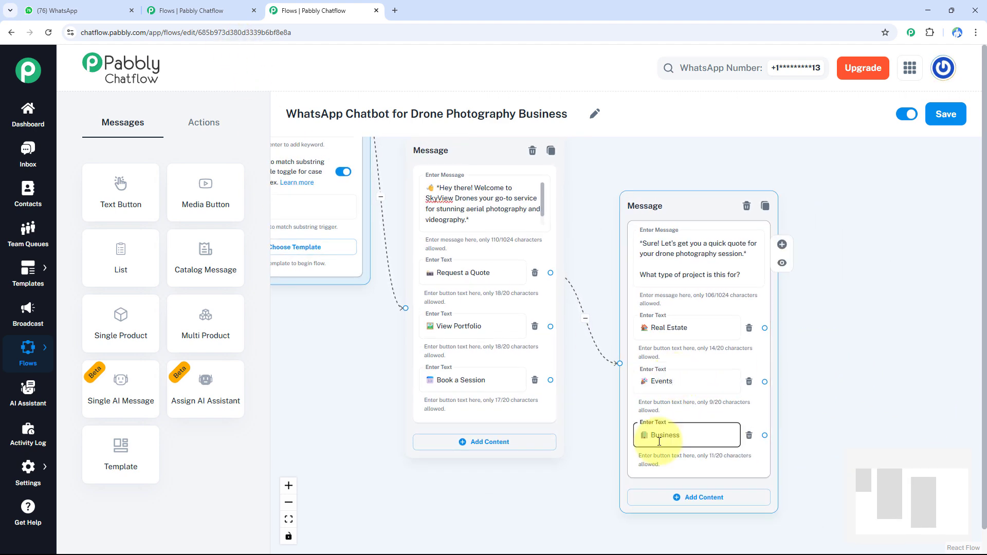
Add an Ask Question action beside the quote message reading "➡️ Great! Please share the location where the shoot will take place:".
left_click_drag(782, 357, 696, 341)
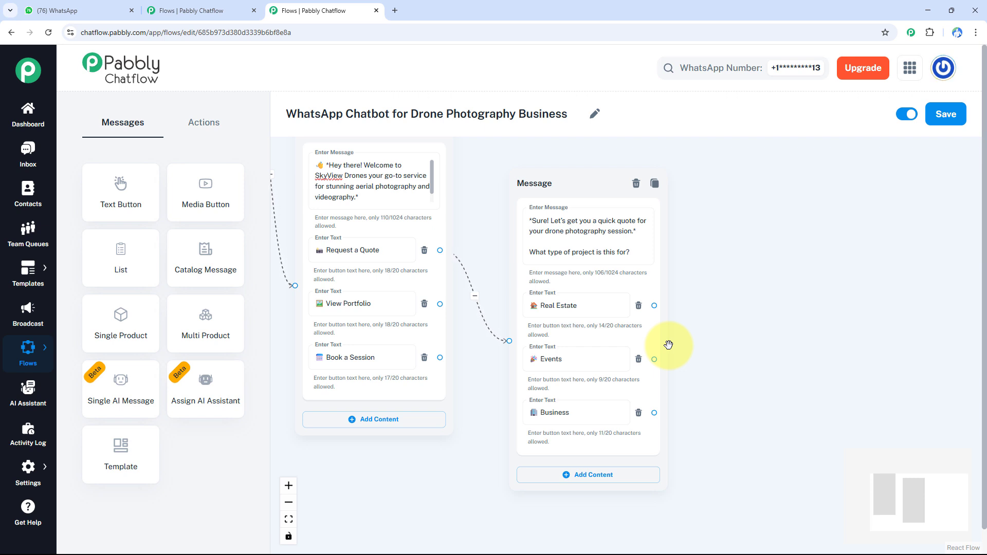
left_click(208, 130)
left_click_drag(205, 252, 756, 272)
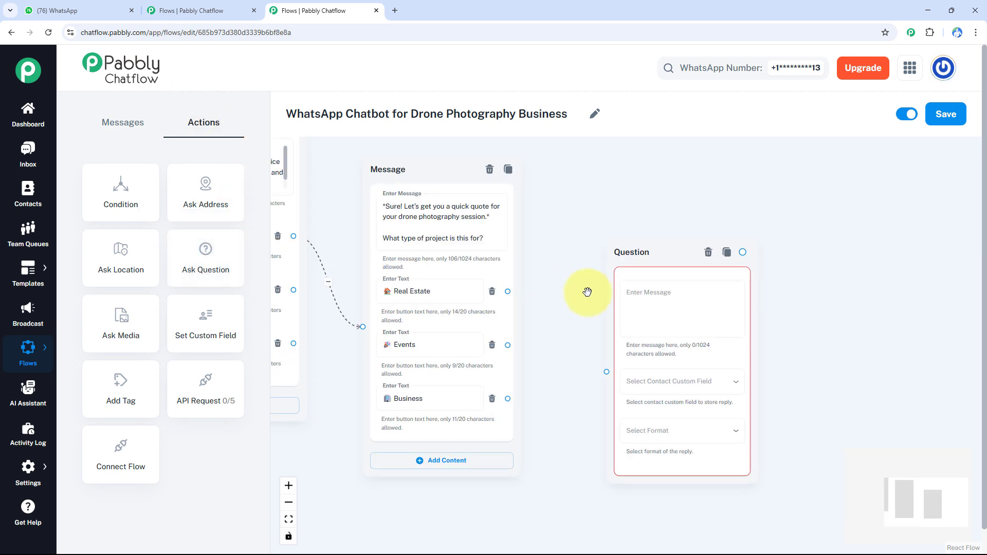
left_click(654, 291)
type("➡️ Great! Please share the location where the shoot will take place:")
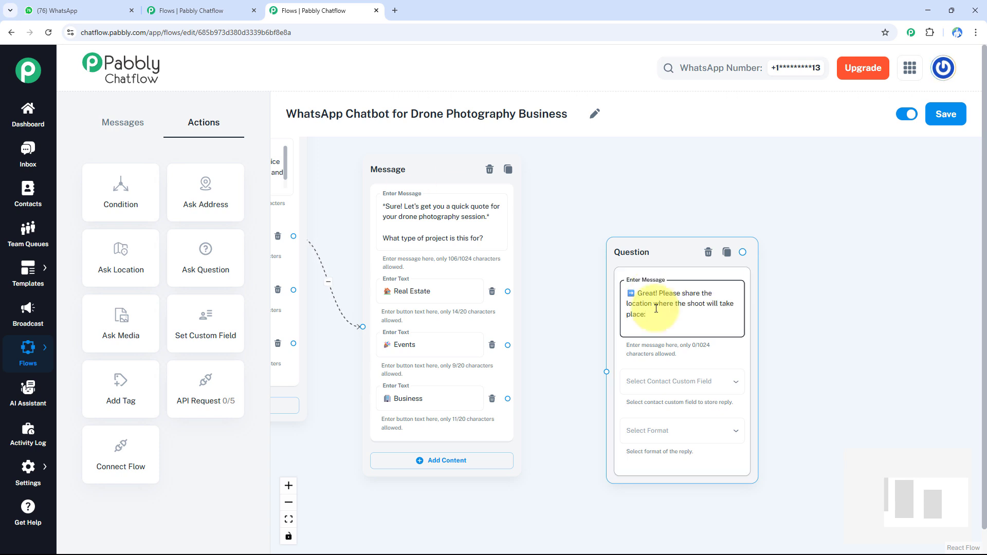
Store the location question's reply in the location custom field with format Any, and connect the Real Estate, Events and Business buttons to it.
left_click(650, 385)
left_click(671, 384)
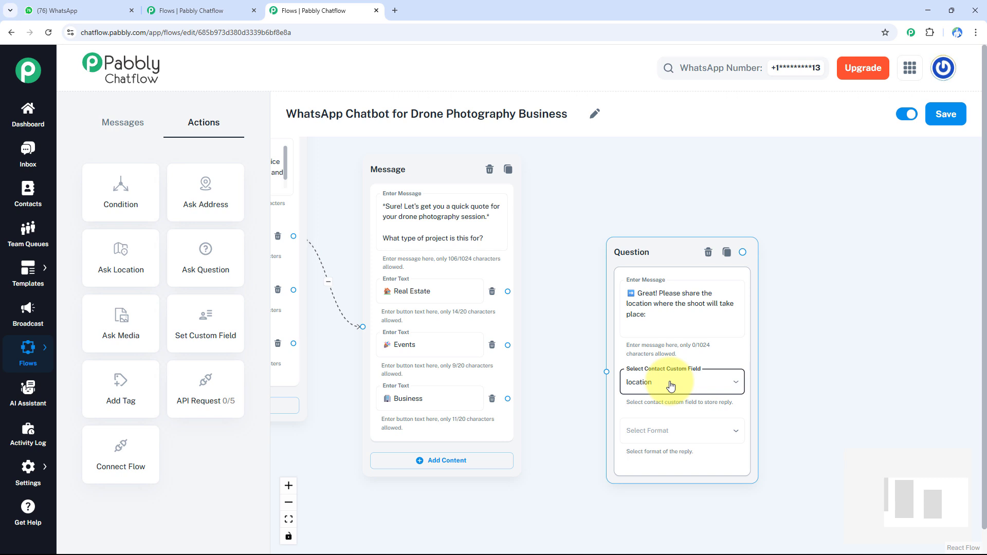
left_click(664, 437)
left_click(667, 386)
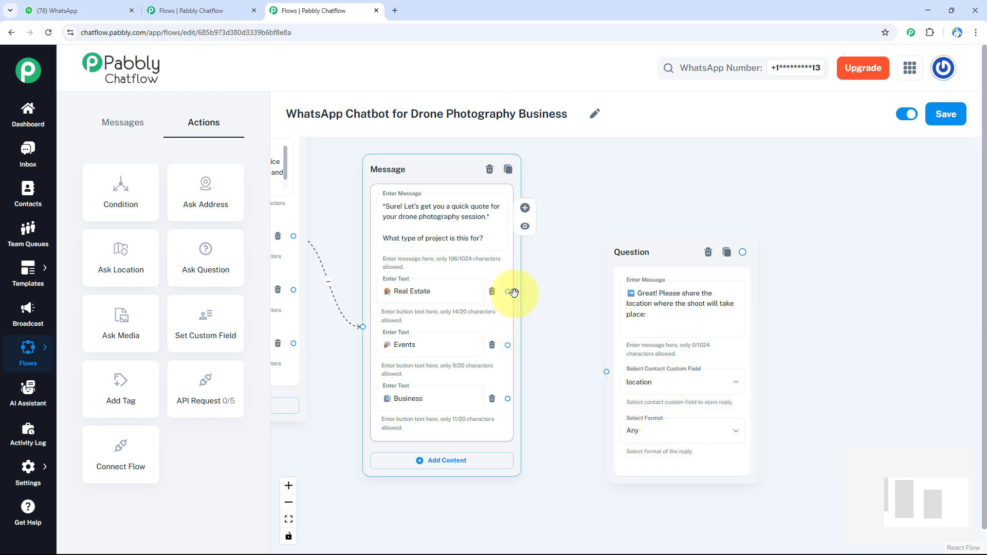
left_click_drag(514, 292, 586, 374)
left_click_drag(507, 345, 600, 377)
Add an Ask Question reading "➡️ And the preferred date:", store the reply in date with format Date, and connect it after the location question.
left_click_drag(844, 375, 709, 356)
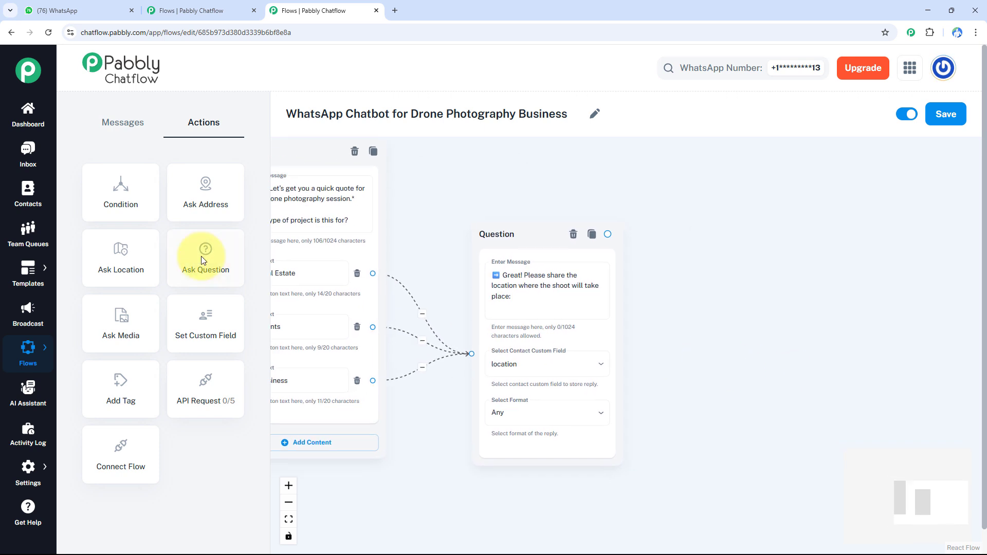
left_click_drag(202, 257, 705, 287)
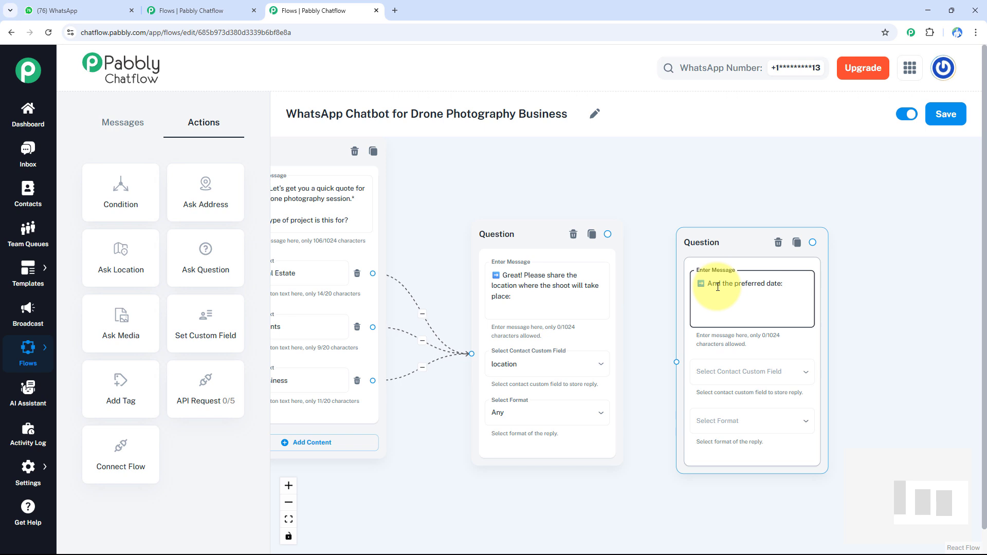
left_click(737, 370)
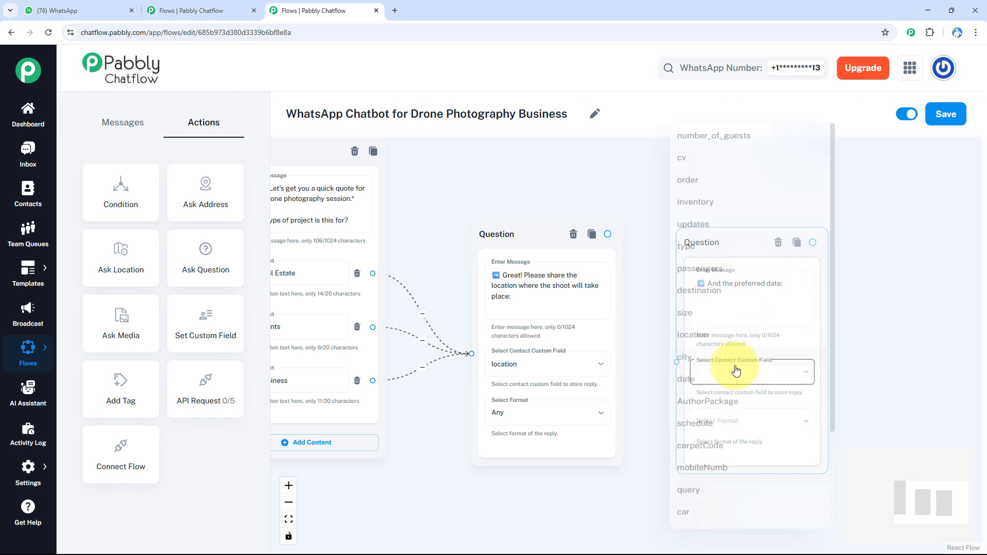
left_click(740, 378)
left_click(740, 421)
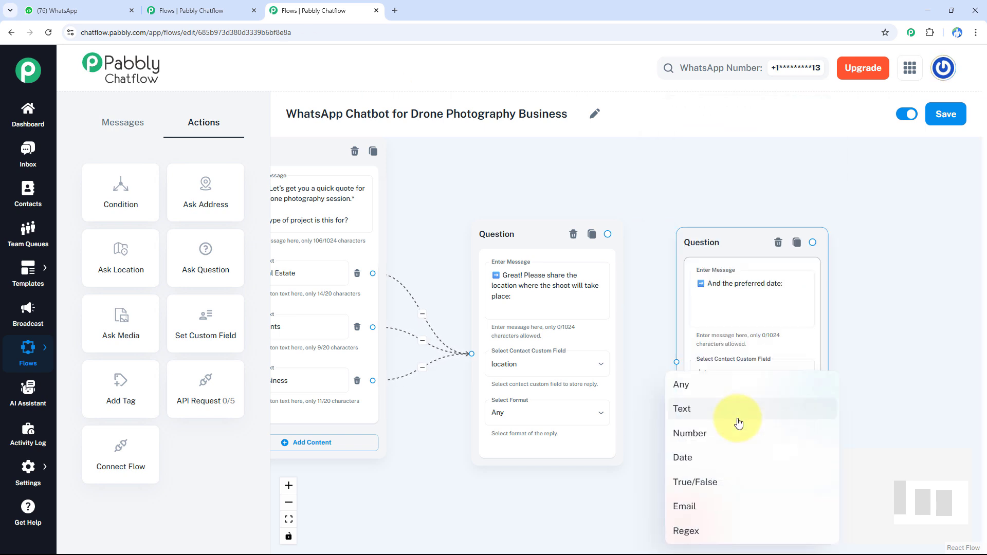
left_click(716, 468)
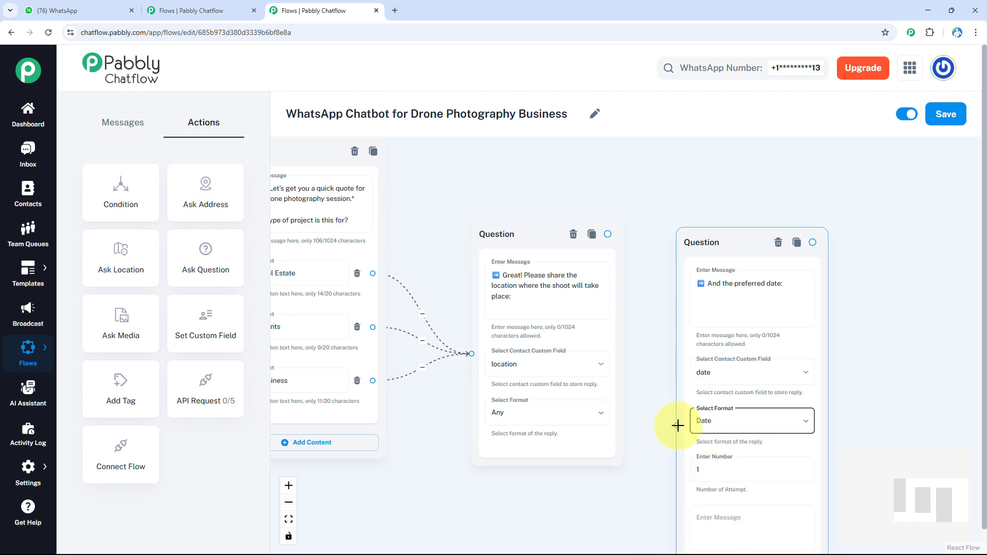
left_click_drag(678, 425, 608, 234)
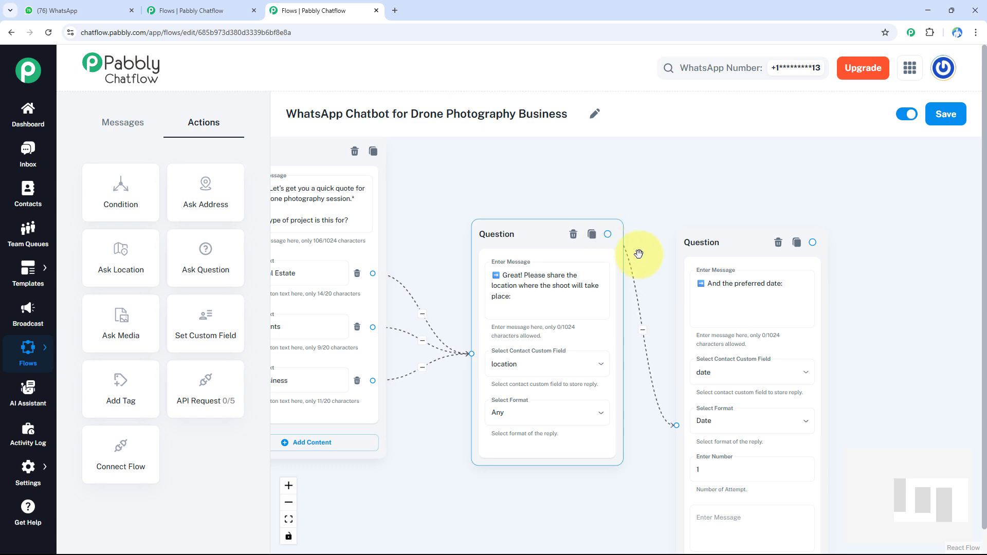
Add another Ask Question action beside the date question reading "➡️ Lastly, how long do you need our drone team?".
left_click_drag(655, 269, 506, 241)
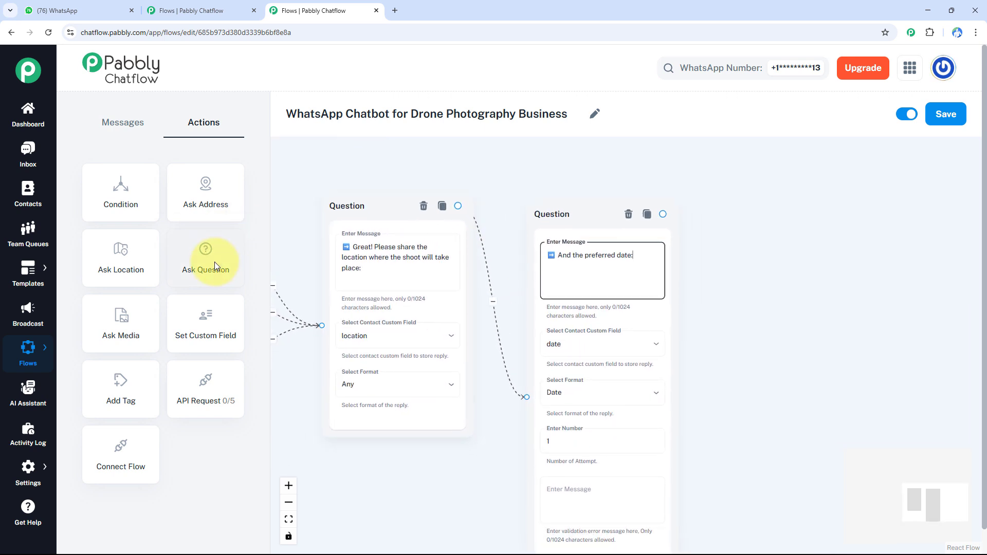
left_click_drag(215, 266, 793, 254)
left_click(846, 314)
type("➡️ Lastly, how long do you need our drone team?")
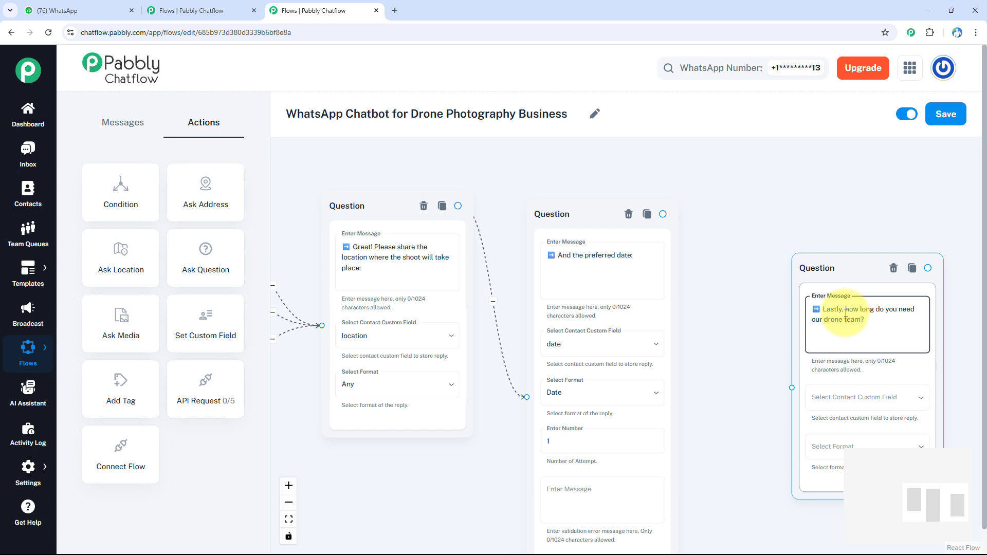
Store the duration question's reply in the schedule custom field with format Any, and connect it after the date question.
left_click(873, 397)
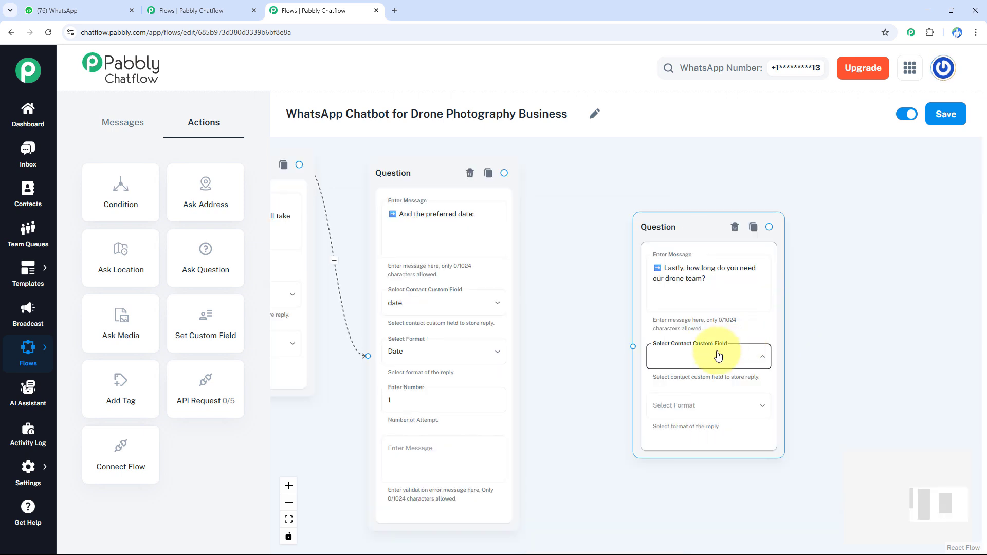
left_click(663, 427)
left_click(683, 405)
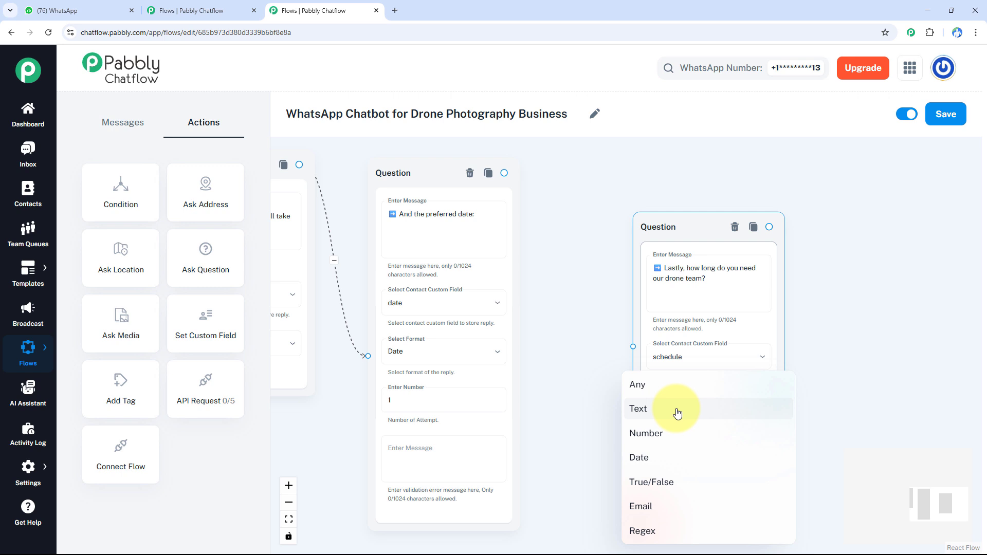
left_click(652, 393)
left_click_drag(632, 347, 504, 173)
Connect the duration question to a Text + Button: "✅ *Thanks! We'll get back with your quote shortly on WhatsApp.* Meanwhile, feel free to explore our portfolio or book a session!".
left_click_drag(821, 301, 712, 306)
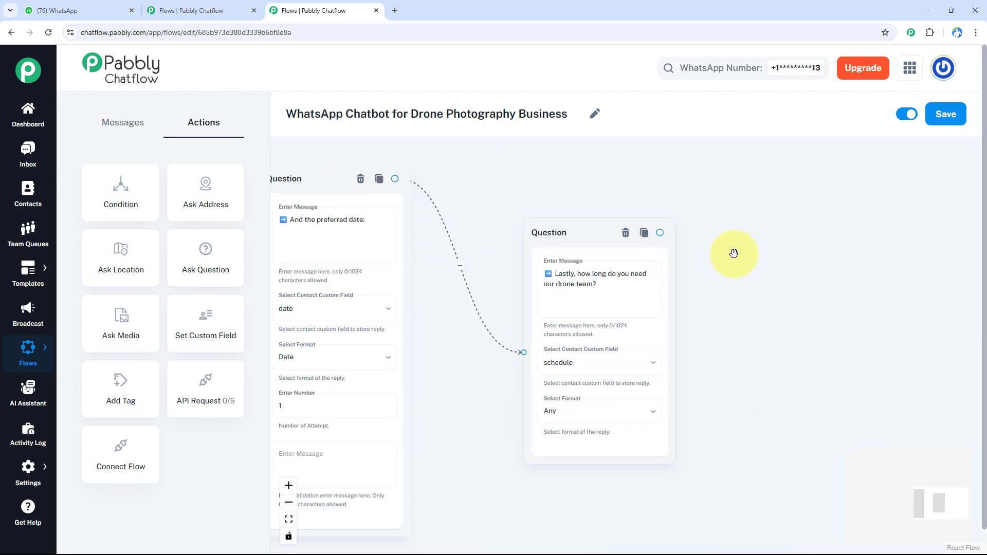
left_click_drag(660, 232, 774, 312)
left_click(776, 340)
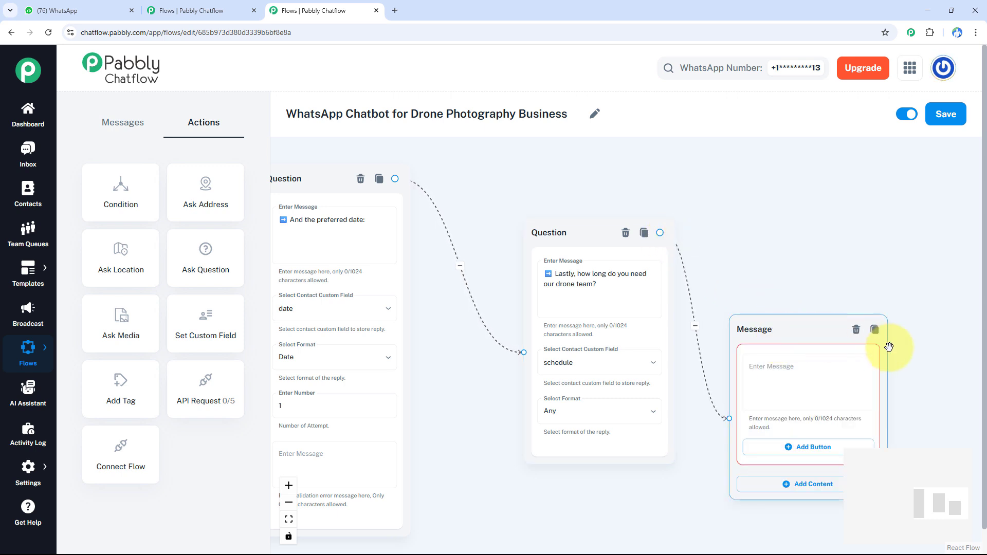
left_click(726, 316)
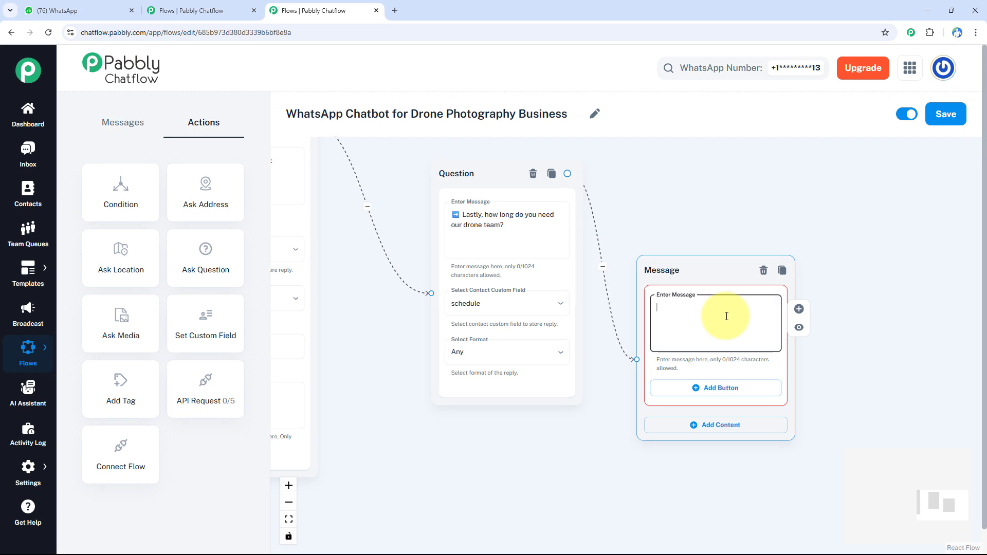
type("✅ *Thanks! We'll get back with your quote shortly on WhatsApp.* Meanwhile, feel free to explore our portfolio or book a session!")
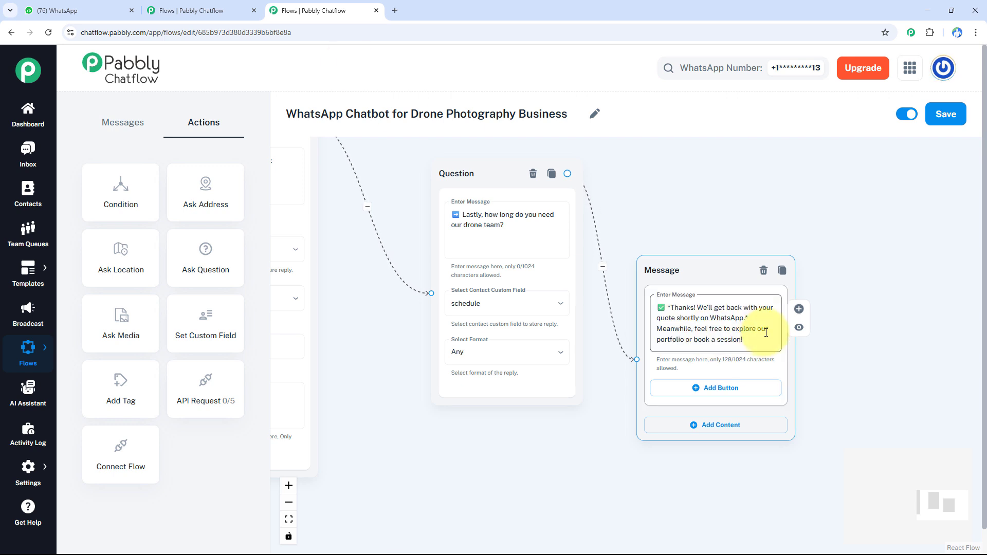
Add a "🔙Back to Menu" button to the thank-you message and connect it back to the welcome message.
left_click(703, 388)
left_click(708, 389)
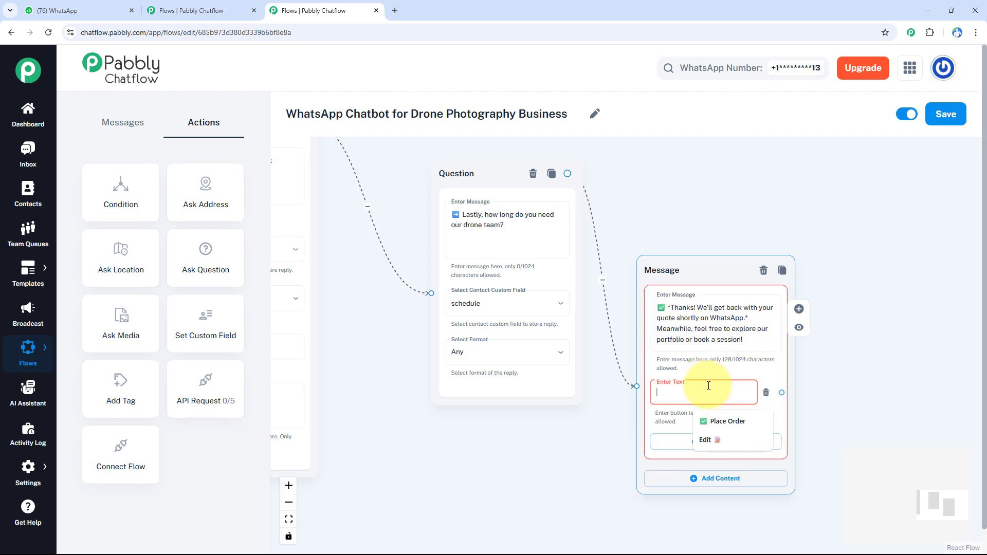
type("🔙Back to Menu")
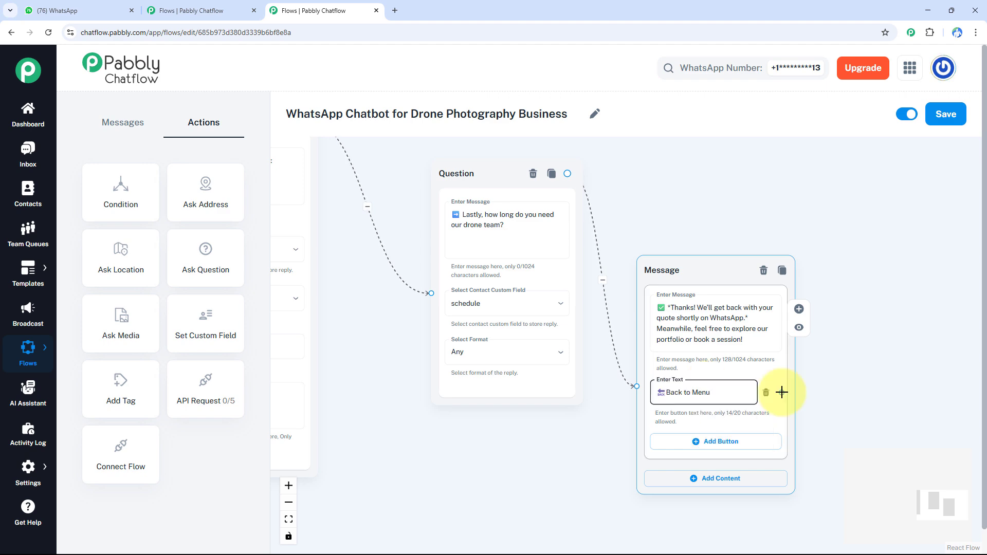
left_click_drag(781, 392, 443, 354)
left_click_drag(429, 395, 355, 348)
Connect a Media message to the View Portfolio button, set its media type to Image and enter the Unsplash drone photo URL.
scroll(394, 341, "down", 2)
scroll(355, 349, "up", 2)
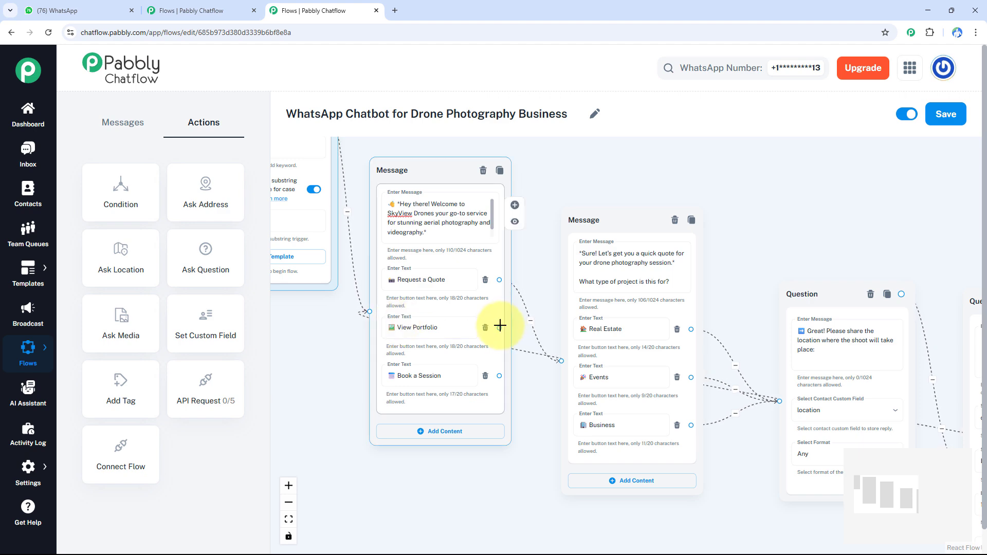
left_click_drag(498, 326, 594, 398)
left_click(588, 428)
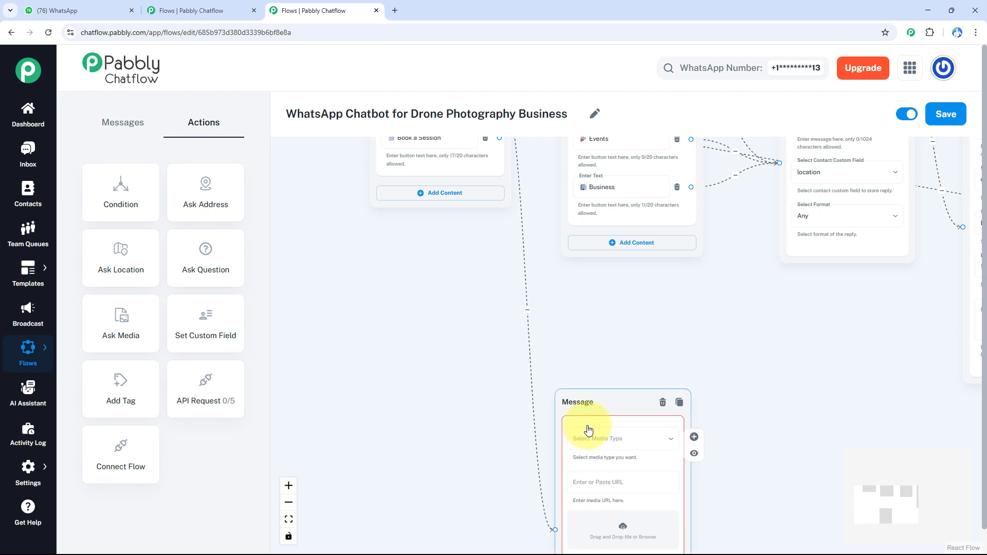
left_click(602, 319)
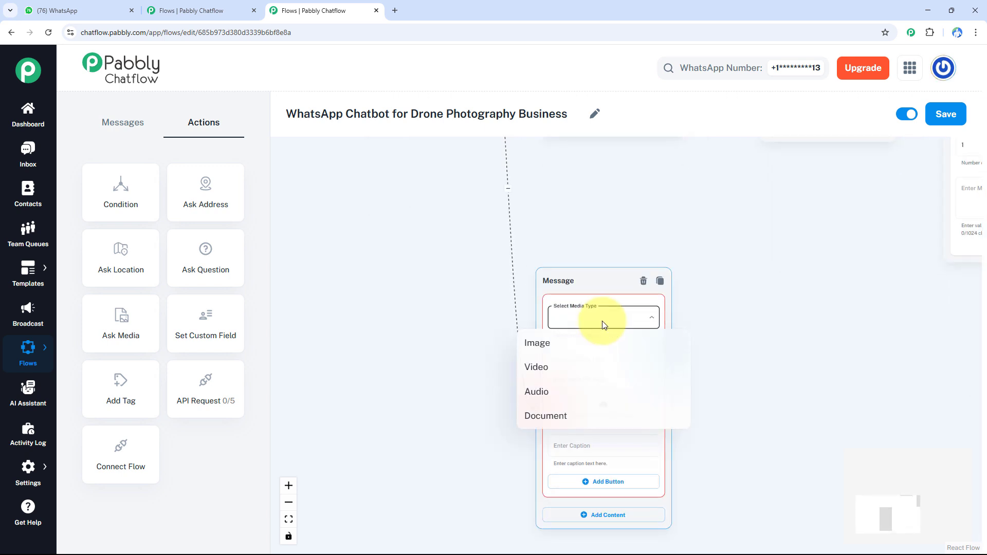
left_click(588, 343)
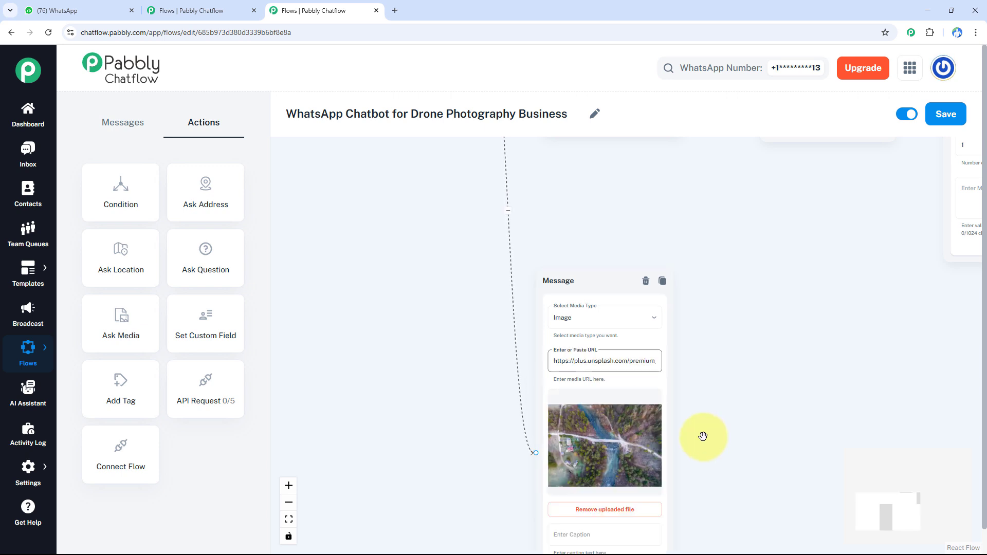
Give the first portfolio image a caption beginning "Beautiful autumn landscape in the".
left_click_drag(702, 436, 694, 392)
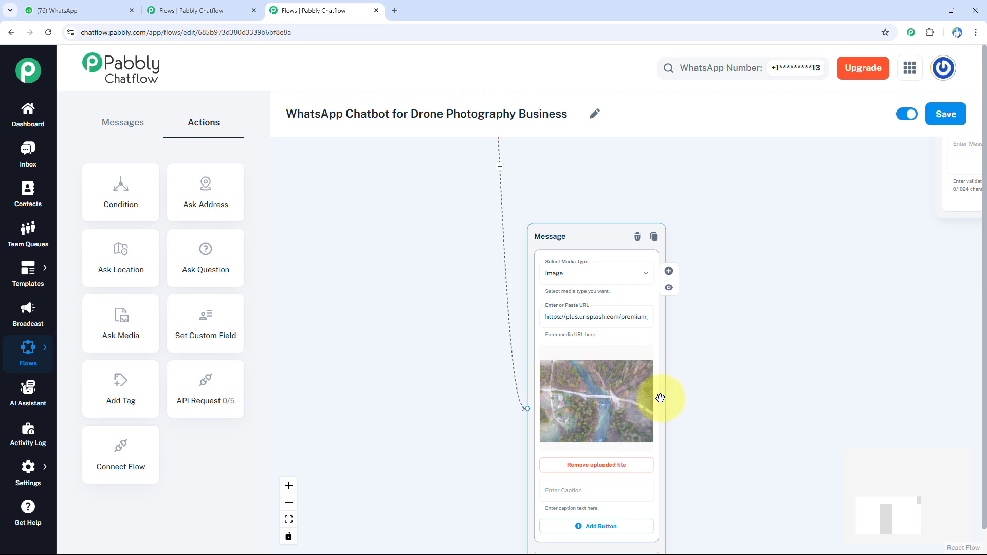
left_click(577, 493)
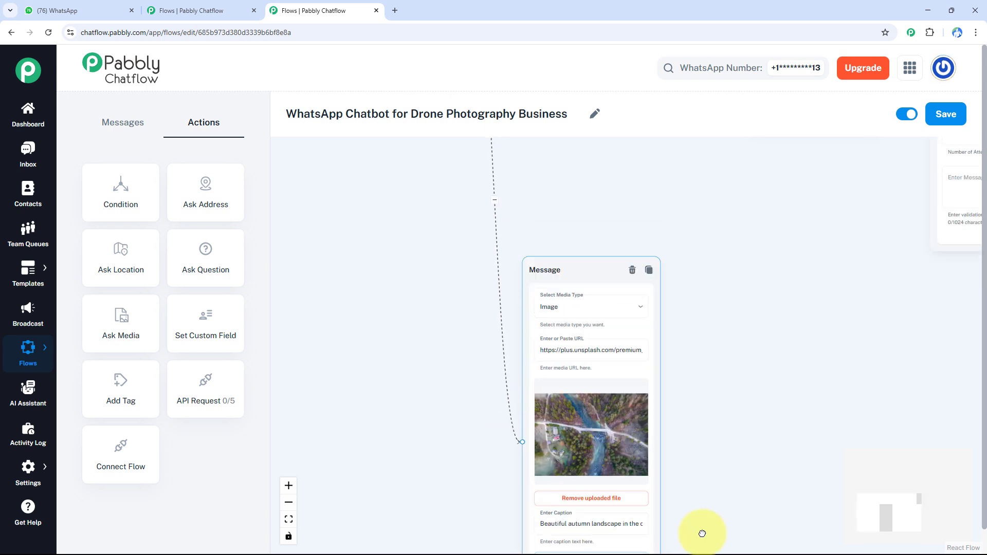
left_click_drag(701, 531, 692, 400)
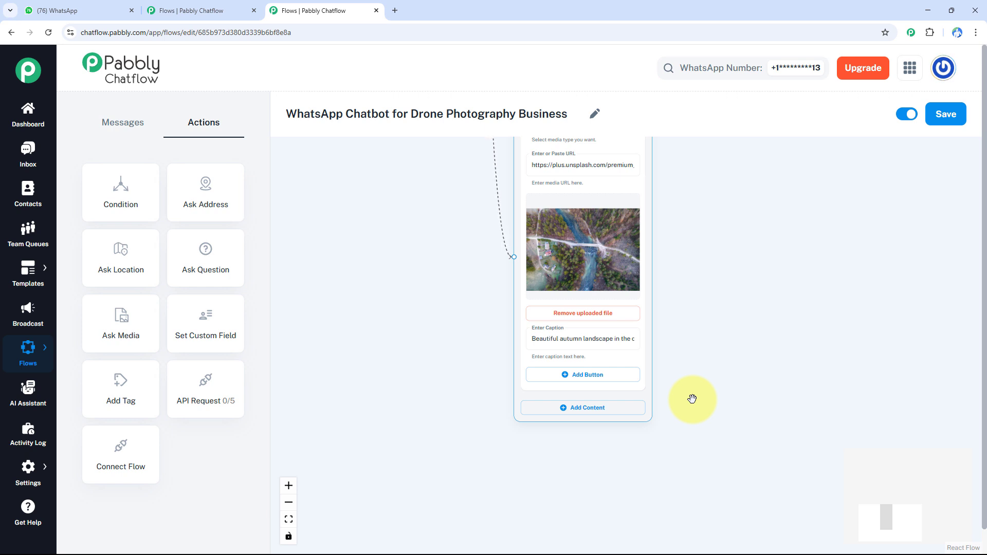
Add two more Unsplash images as Media content in the portfolio message, captioning the middle one "Office top view angle with Drone".
left_click(580, 409)
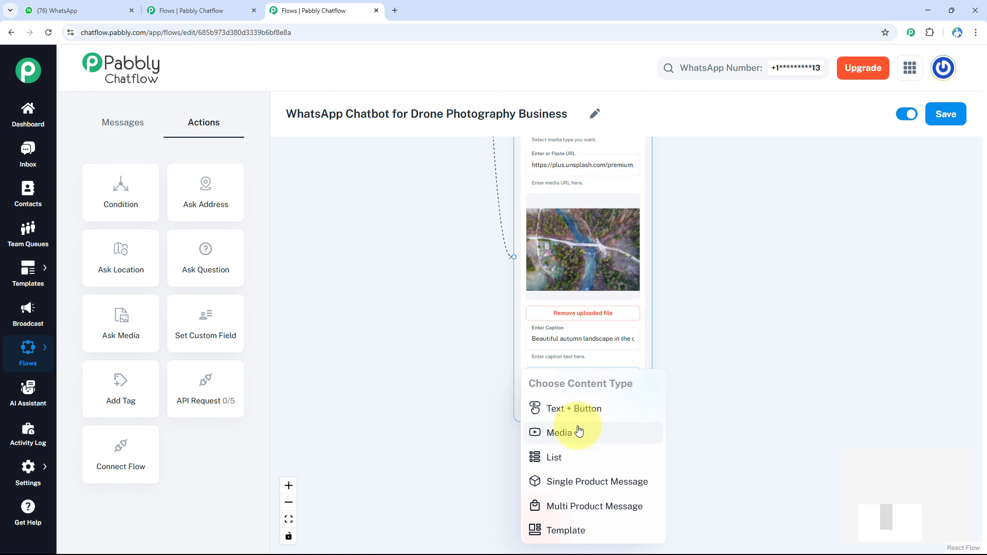
left_click(560, 433)
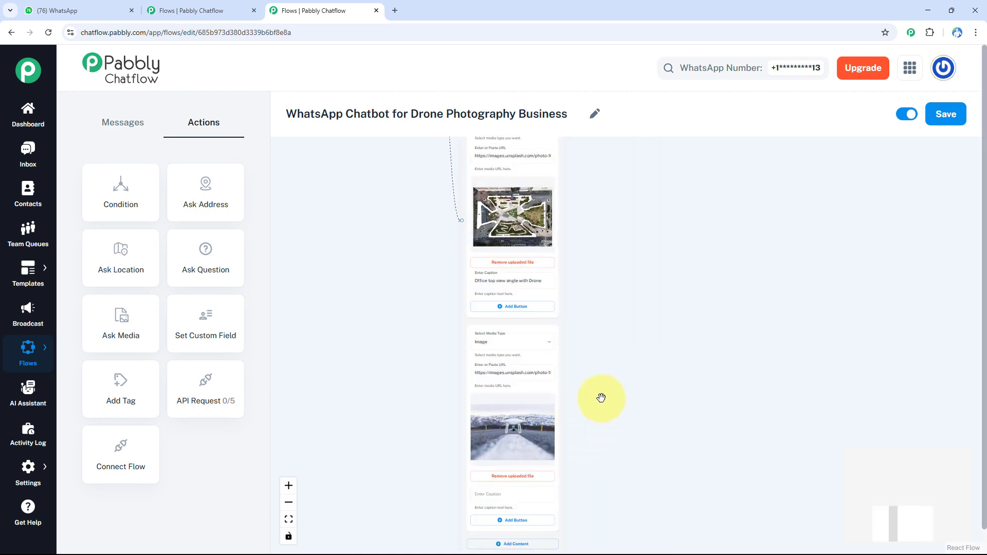
scroll(601, 397, "down", 3)
left_click_drag(607, 439, 606, 401)
scroll(598, 433, "up", 3)
left_click_drag(596, 460, 619, 406)
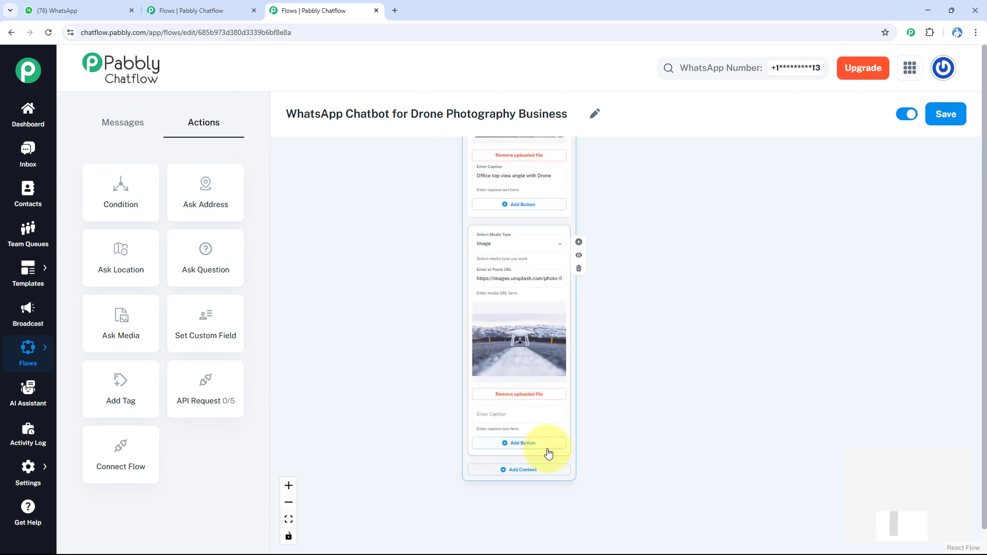
Caption the last portfolio image "Drone Image", add a "🔙Back to Menu" button and connect it to the welcome message.
left_click(546, 446)
left_click(533, 443)
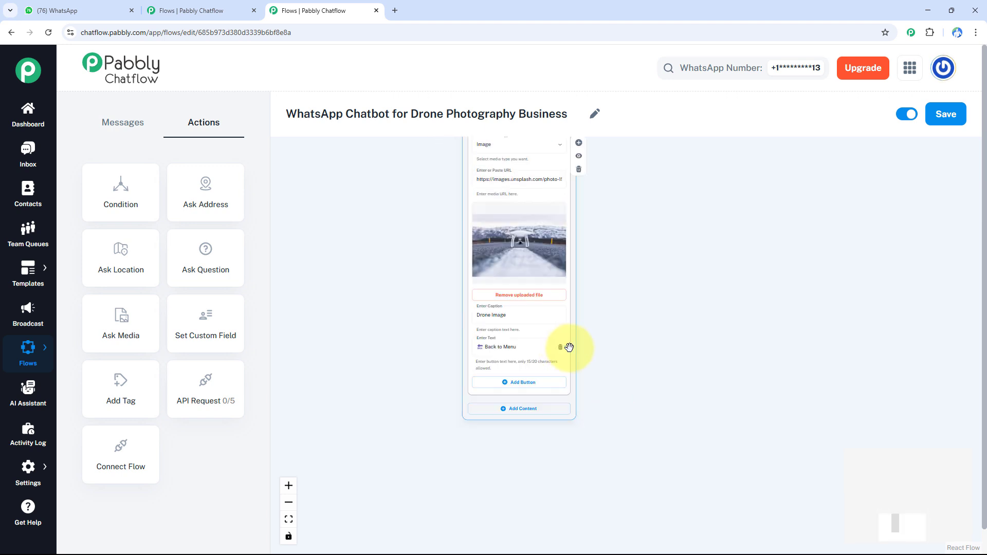
left_click_drag(571, 347, 313, 345)
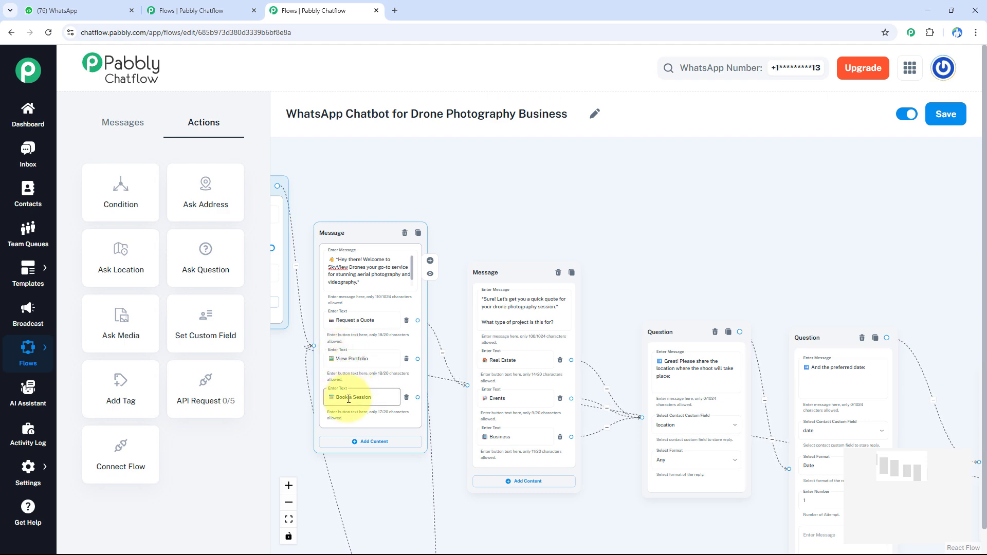
Add an Ask Question block for session booking: "Let's book your drone photography session! 🗓️ ➡️ Please confirm your name:".
scroll(433, 381, "down", 3)
scroll(433, 382, "down", 3)
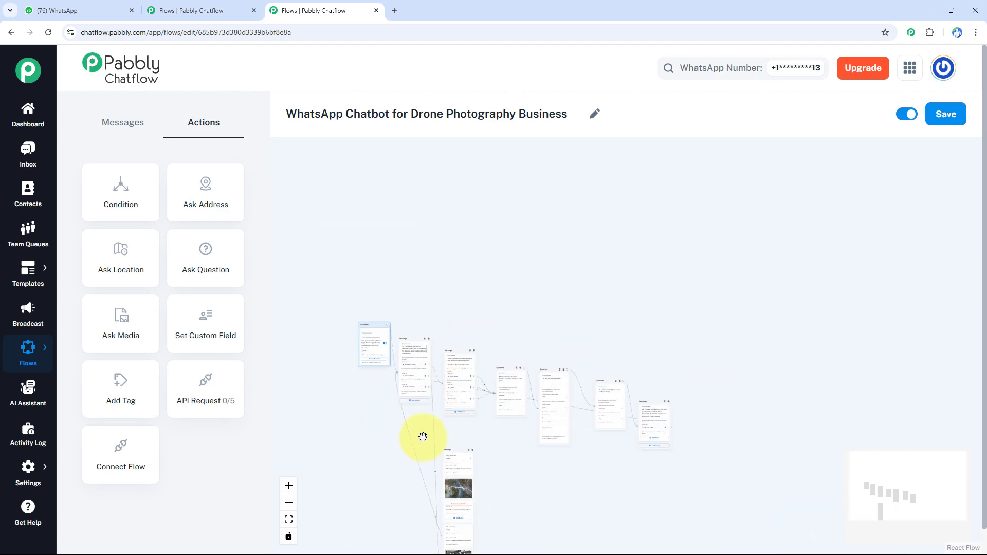
left_click_drag(422, 436, 460, 348)
left_click_drag(196, 268, 364, 369)
left_click(370, 377)
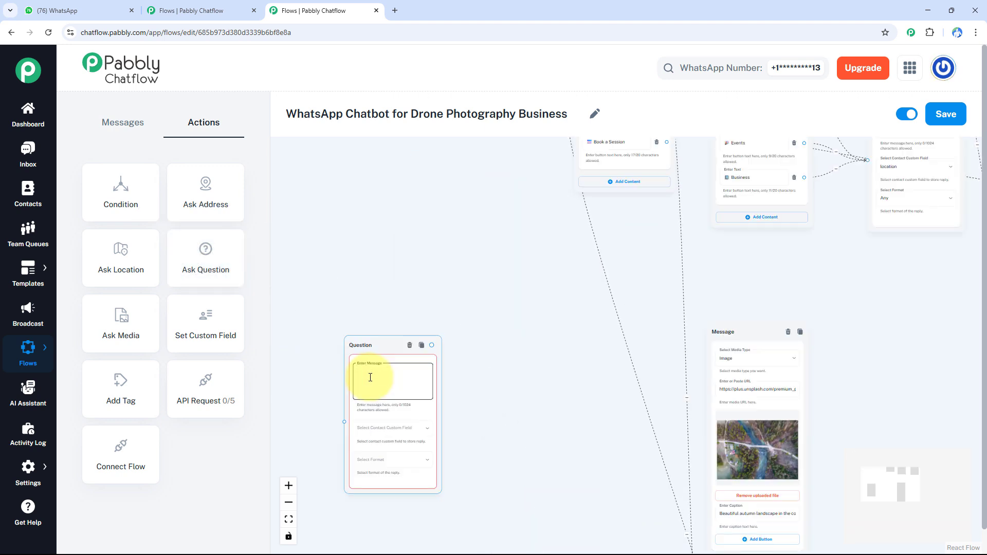
type("Let's book your drone photography session📸  ➡️ Please confirm your name:")
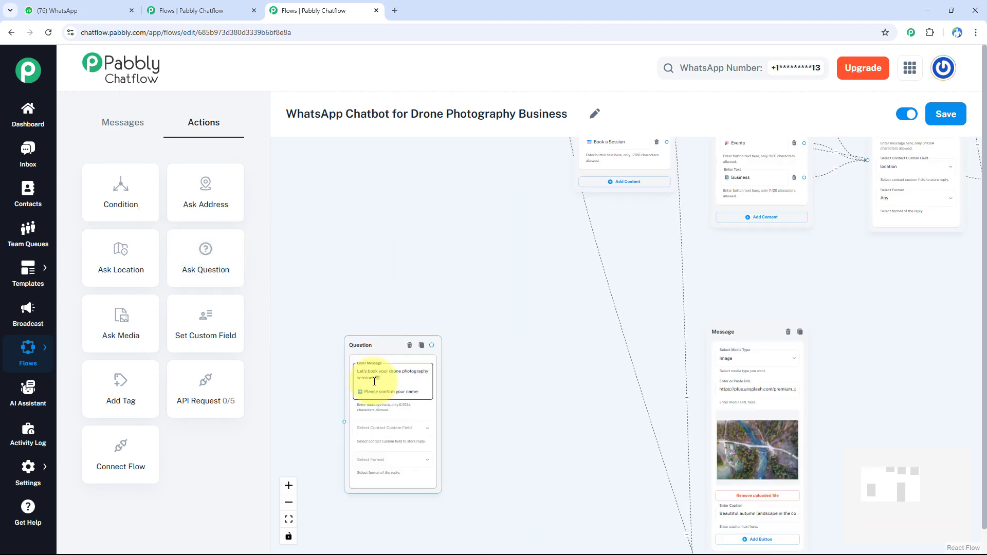
Store the name question's reply in the fullName custom field with format Any, and connect the Book a Session button to it.
left_click(399, 433)
scroll(399, 433, "down", 2)
left_click(398, 437)
left_click(392, 464)
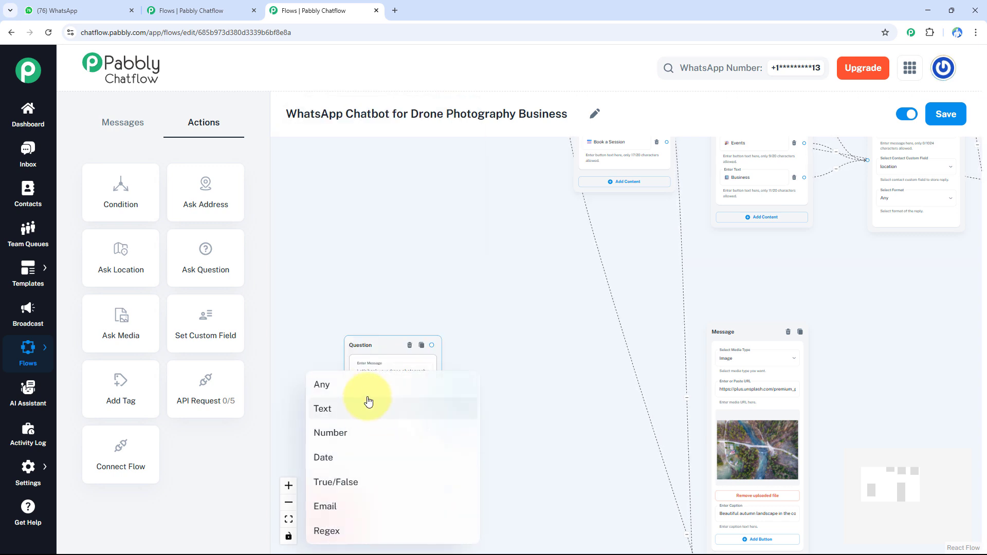
left_click(366, 391)
scroll(363, 388, "down", 1)
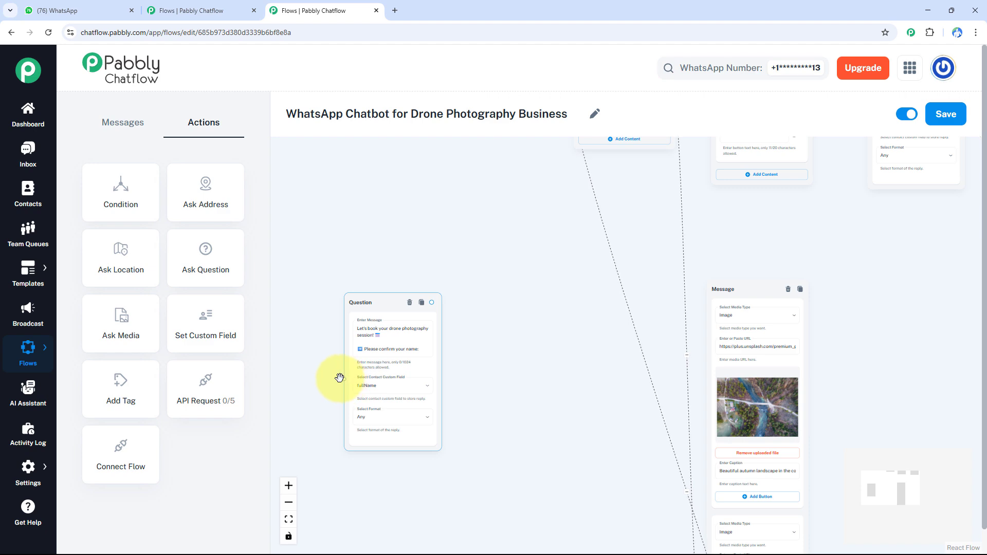
scroll(411, 136, "up", 3)
scroll(524, 286, "up", 3)
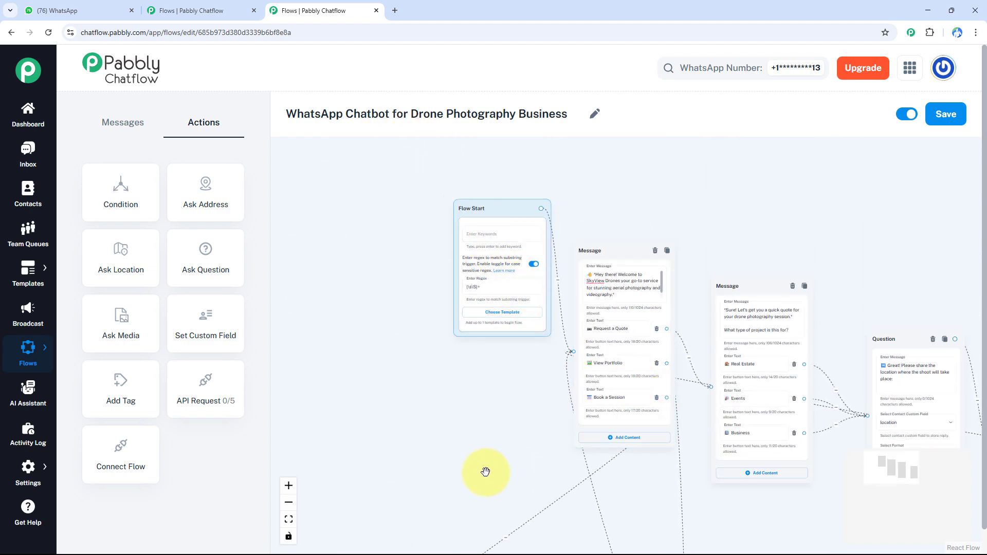
Add another Ask Question block beside the name question, asking "➡️ Preferred location of the shoot:".
scroll(486, 472, "down", 6)
left_click_drag(201, 255, 538, 266)
left_click(572, 322)
type("➡️ Preferred location of the shoot:")
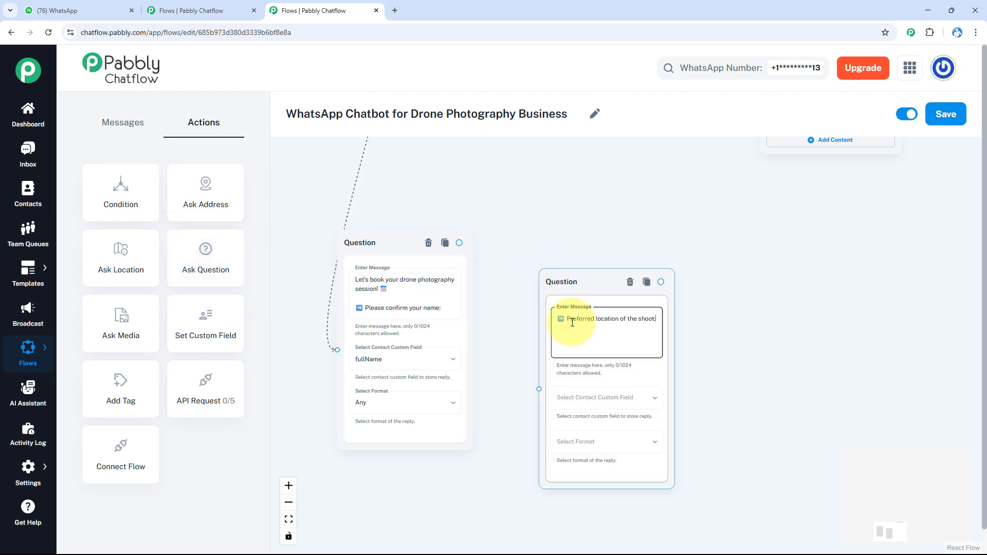
Store the shoot location reply in the location custom field with format Any, and connect the question after the name question.
left_click(578, 398)
left_click(561, 329)
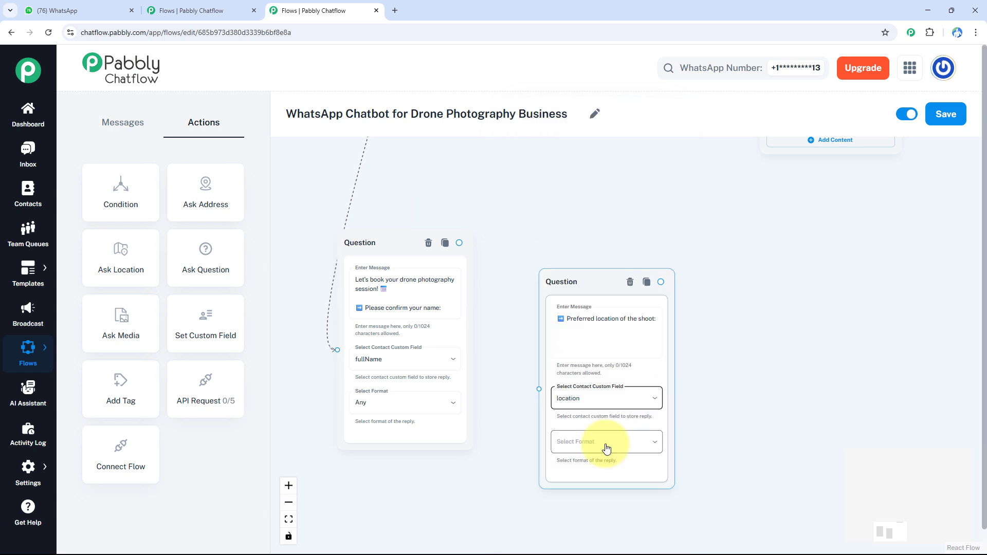
left_click(605, 441)
left_click(577, 388)
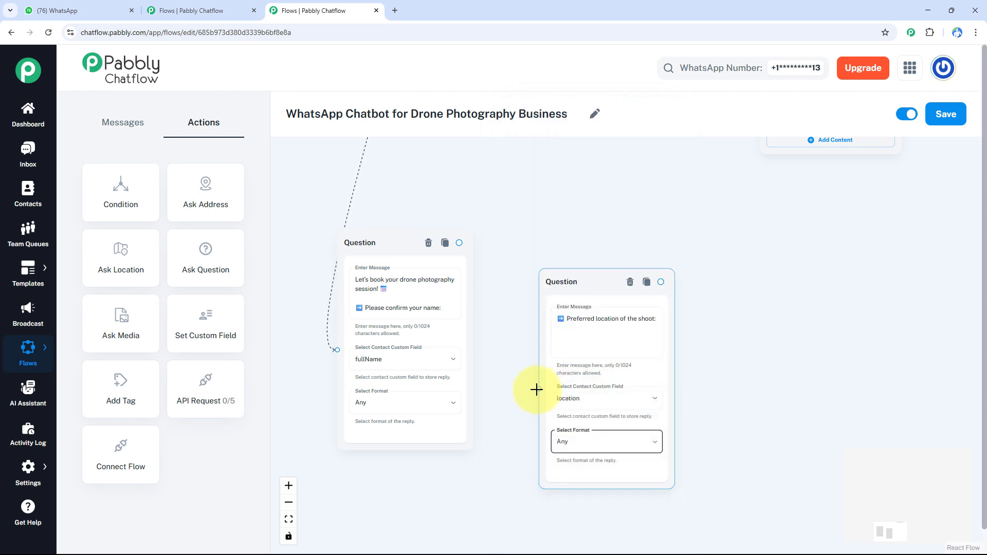
left_click_drag(458, 242, 586, 273)
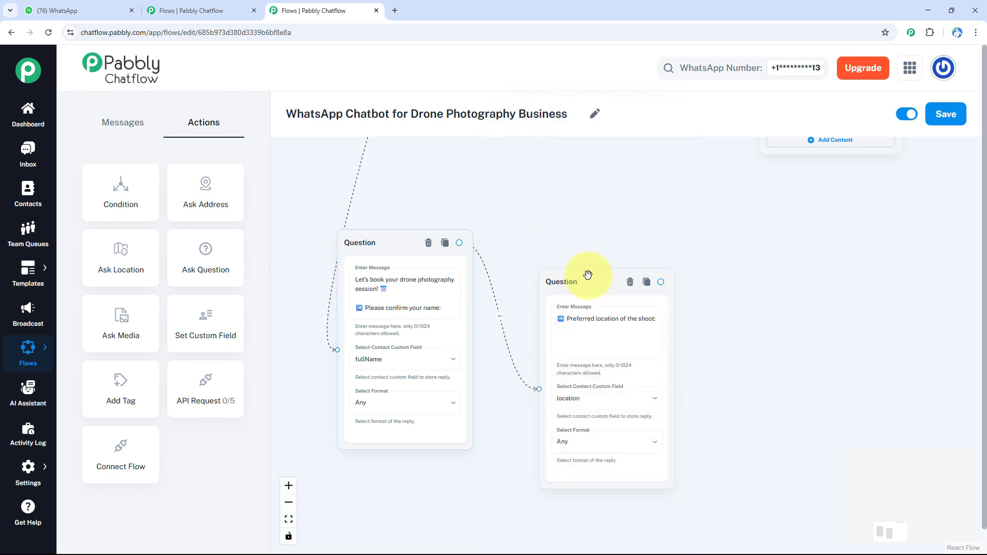
Add the question "➡️ Preferred date & time:" storing its reply in the date field with format Date, and connect it after the location question.
left_click_drag(212, 253, 730, 265)
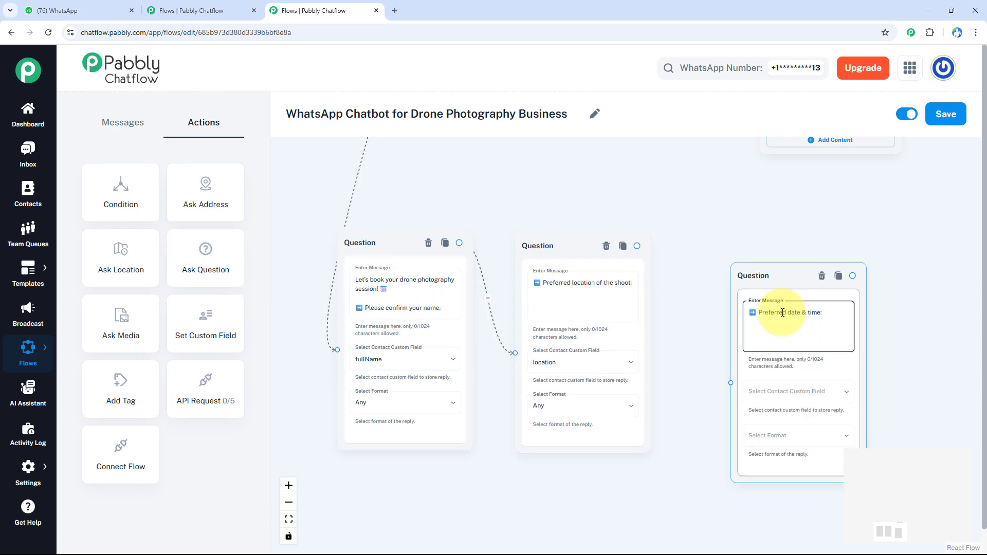
left_click(803, 397)
left_click(781, 380)
left_click(779, 434)
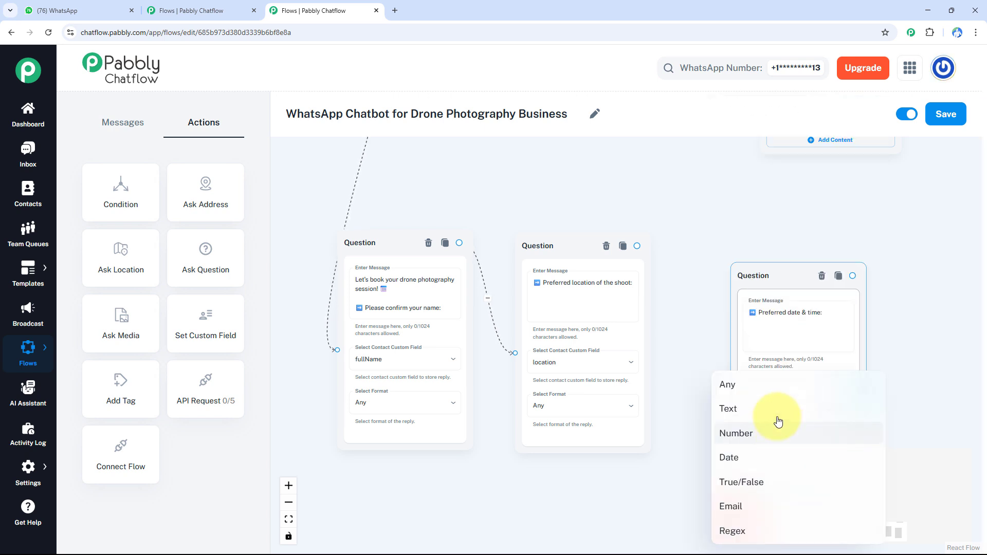
left_click(764, 456)
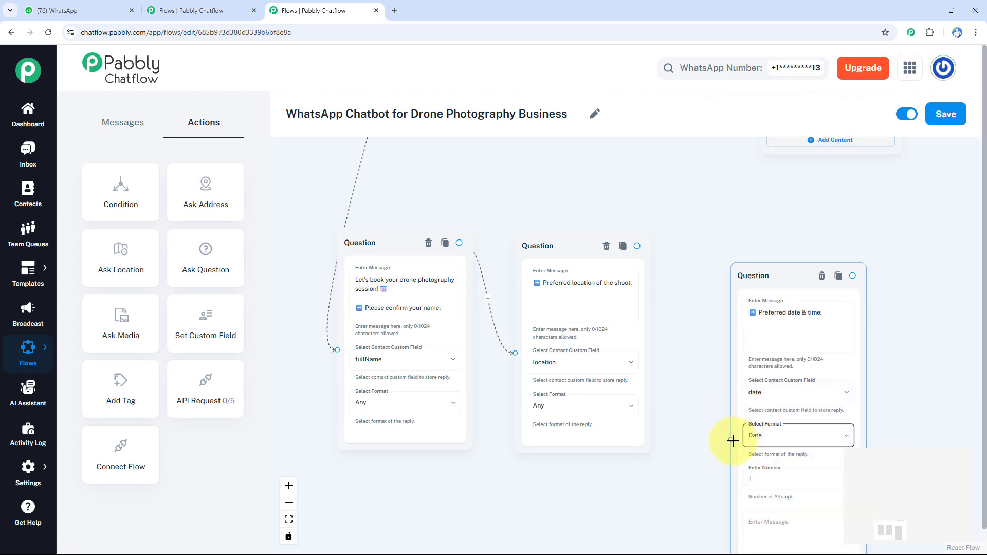
left_click_drag(730, 440, 641, 247)
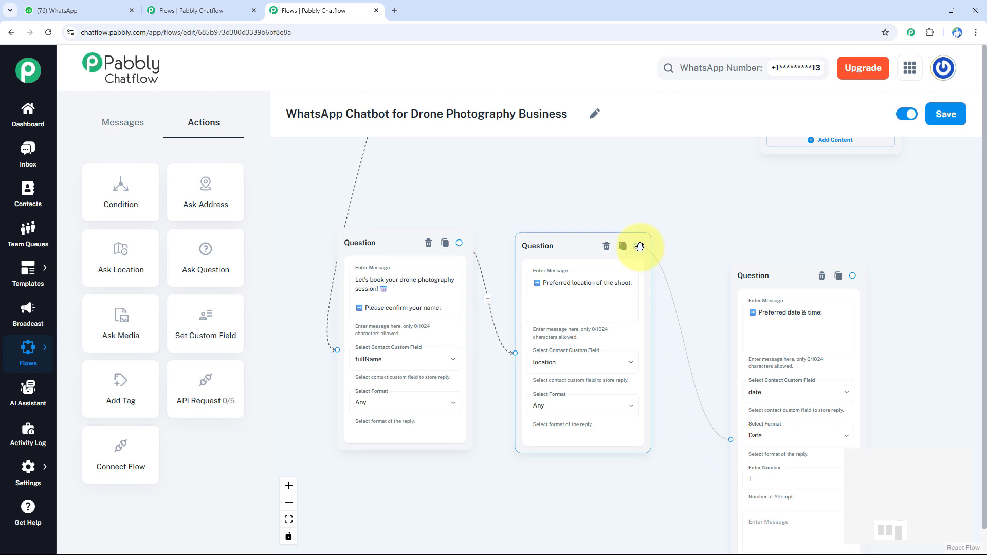
Add the question "➡️ Contact number or email for confirmation:" storing its reply in mobileNumb with format Any, and connect it after the date question.
scroll(814, 232, "down", 1)
left_click_drag(814, 232, 568, 214)
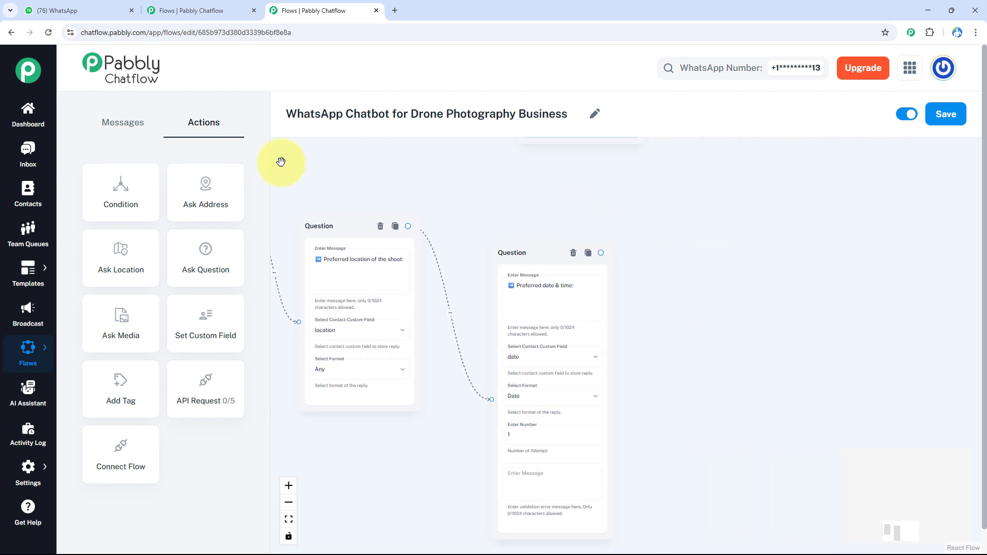
left_click_drag(201, 252, 701, 258)
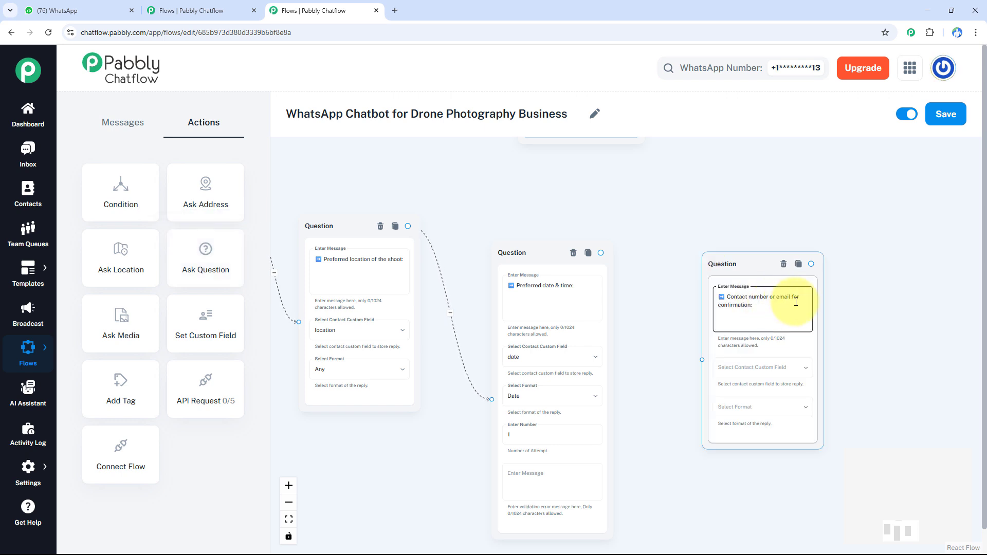
left_click(756, 367)
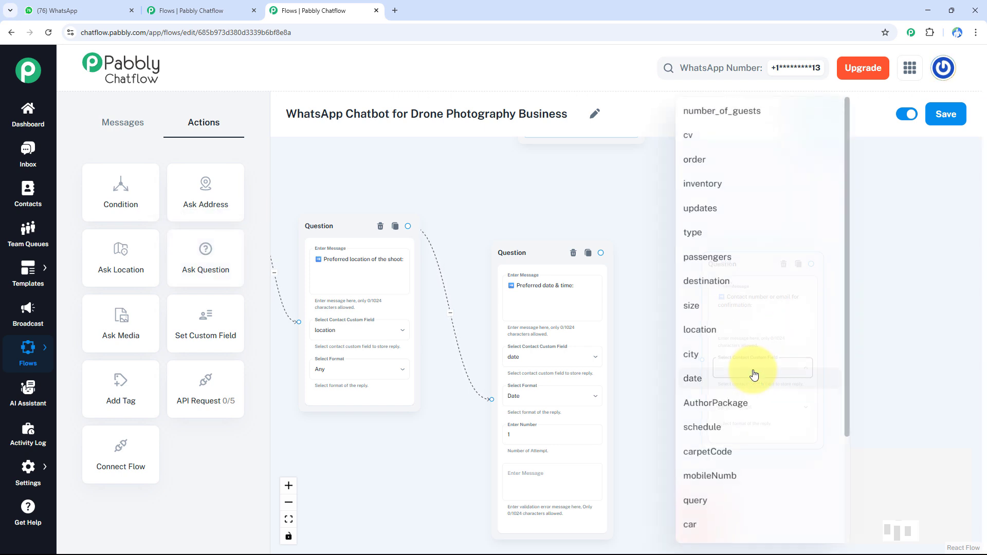
left_click(717, 471)
left_click(776, 410)
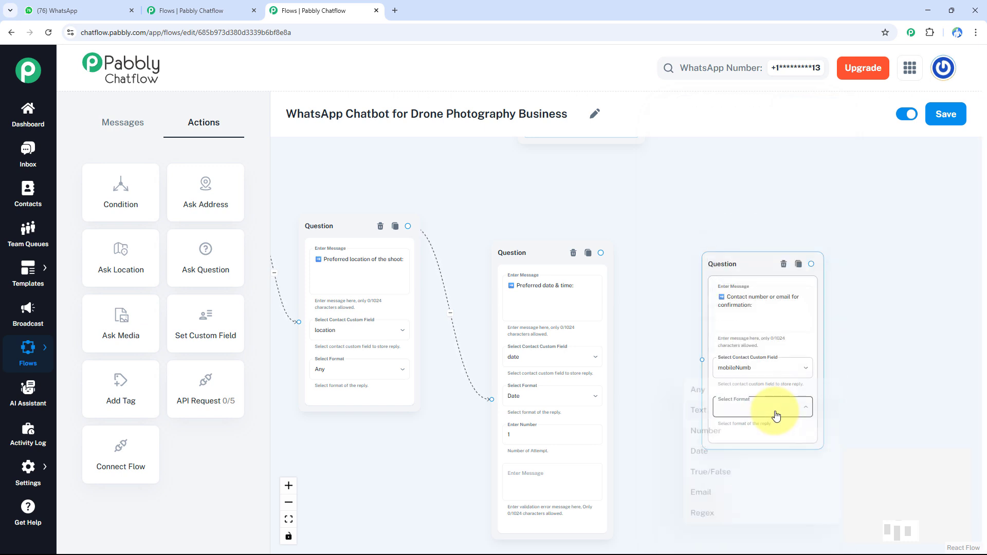
left_click(732, 395)
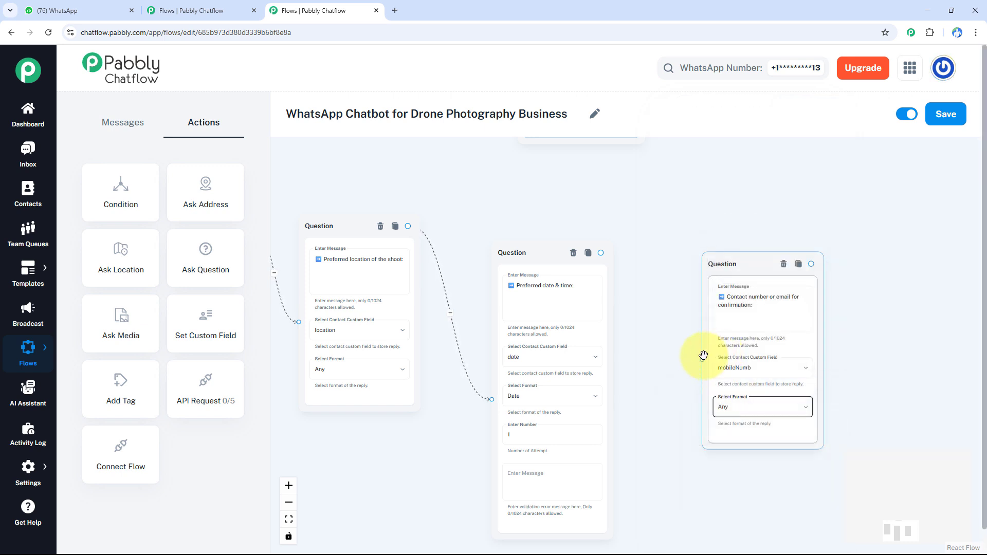
left_click_drag(704, 359, 599, 256)
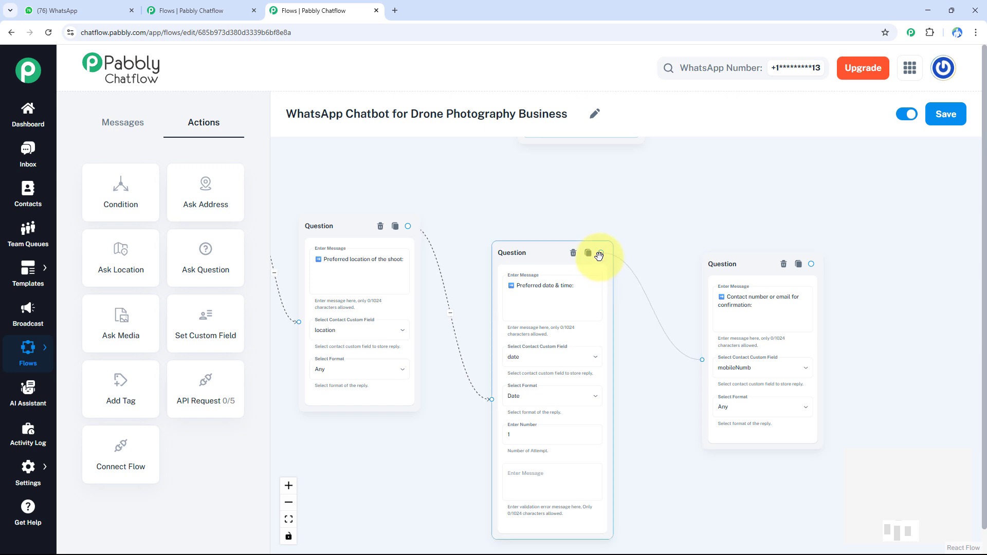
Connect the contact question to a Text + Button confirmation starting "Thanks, *$fullName*!" that recaps $location, $date and $mobileNumb.
left_click_drag(793, 253, 612, 275)
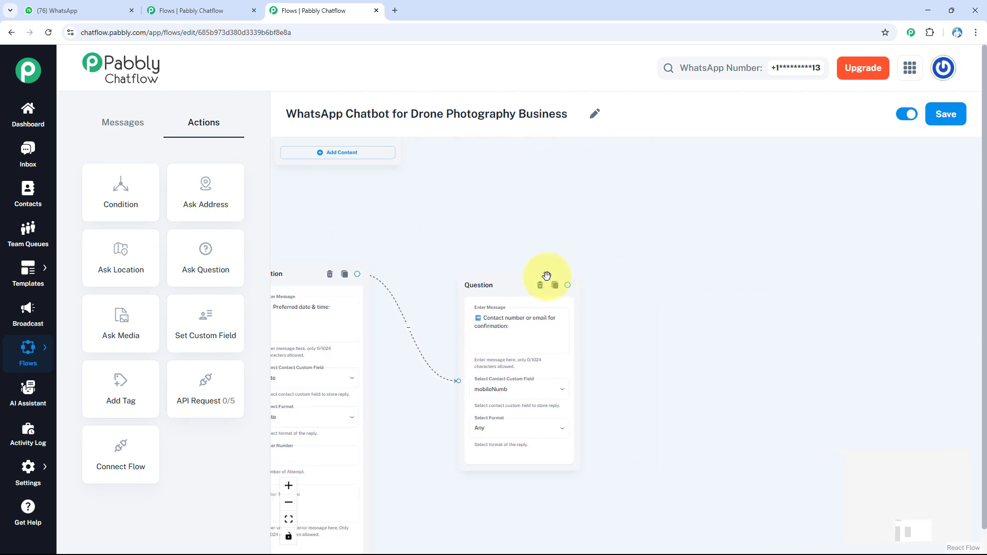
left_click_drag(566, 285, 664, 332)
left_click(666, 355)
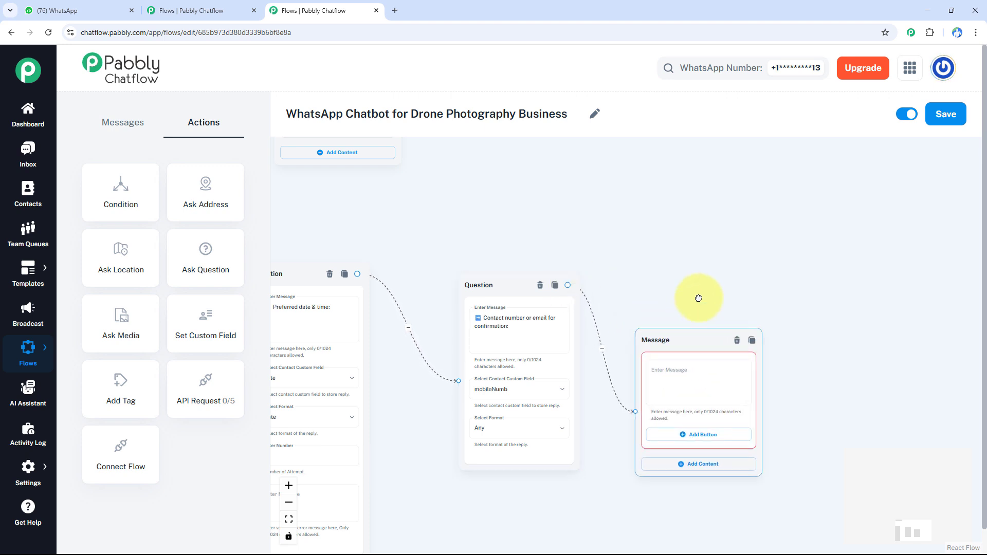
left_click(707, 326)
key("ctrl+v")
scroll(769, 340, "down", 2)
scroll(769, 340, "up", 6)
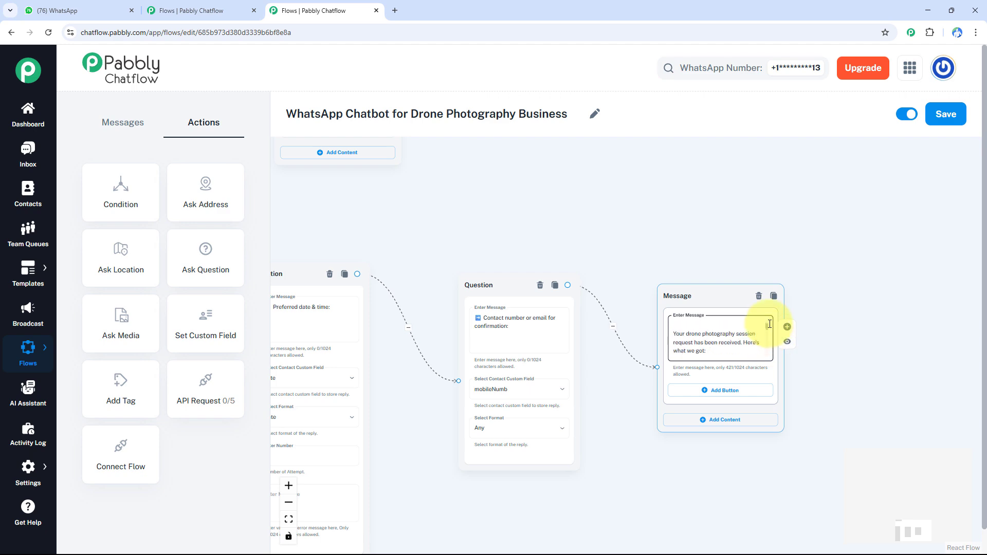
Preview the booking confirmation message to check its text and custom field variables.
scroll(751, 329, "up", 3)
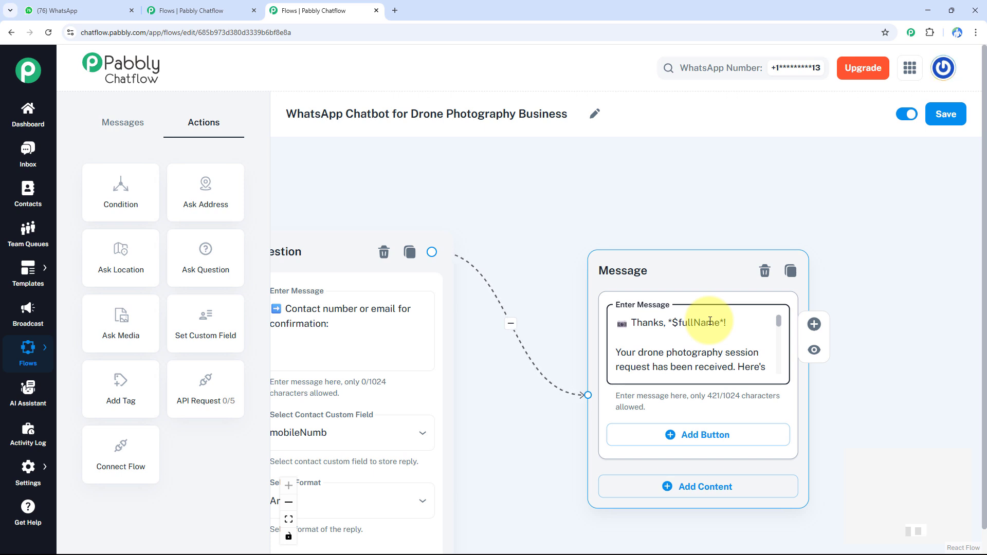
left_click(813, 351)
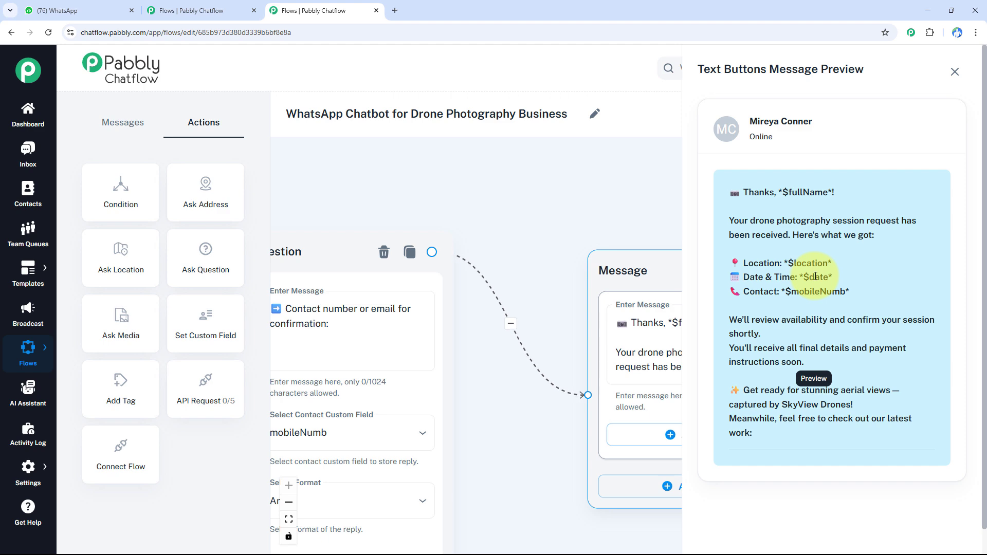
left_click(661, 214)
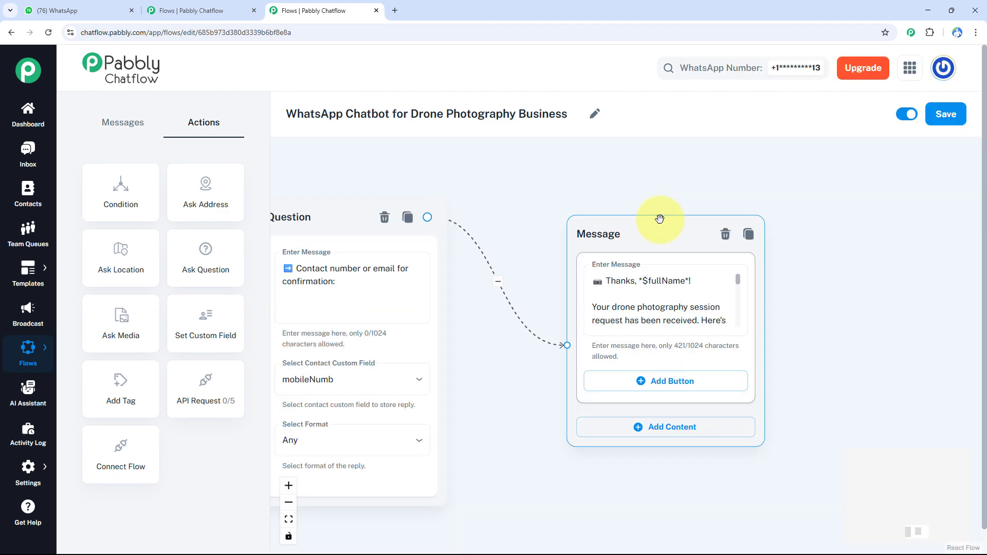
Look over the whole flow, from the session booking branch back to the flow start.
scroll(658, 219, "down", 5)
left_click_drag(657, 159, 632, 231)
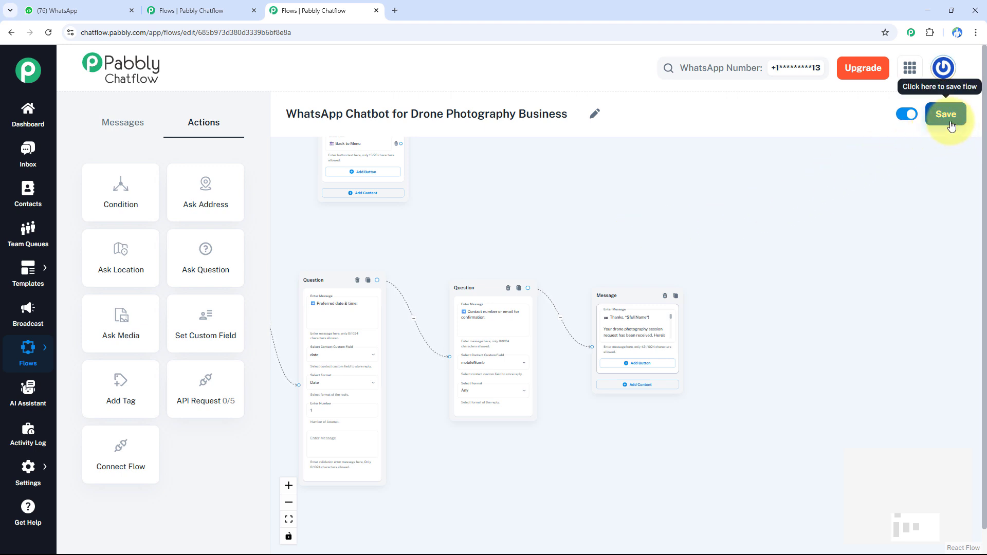
scroll(507, 407, "down", 6)
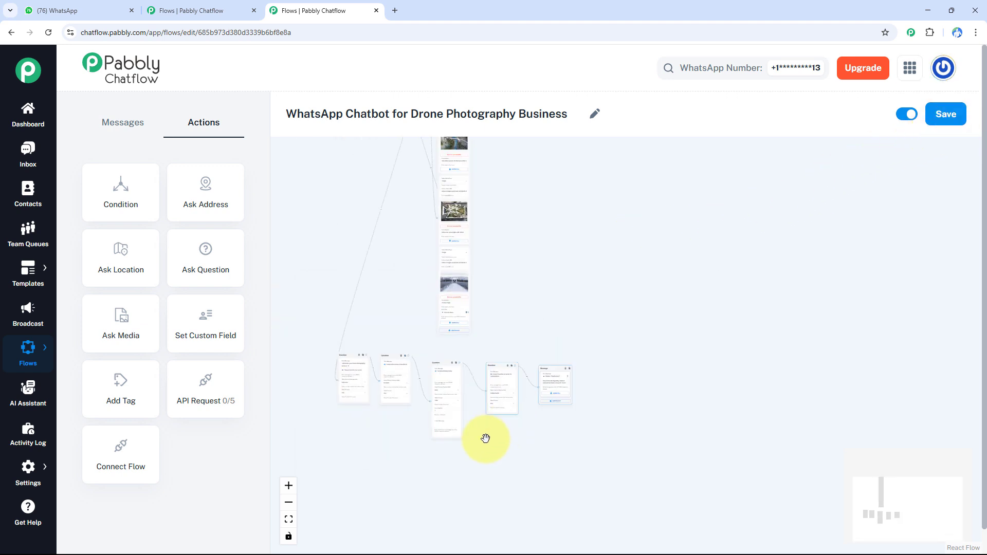
scroll(573, 324, "up", 1)
left_click_drag(573, 324, 550, 469)
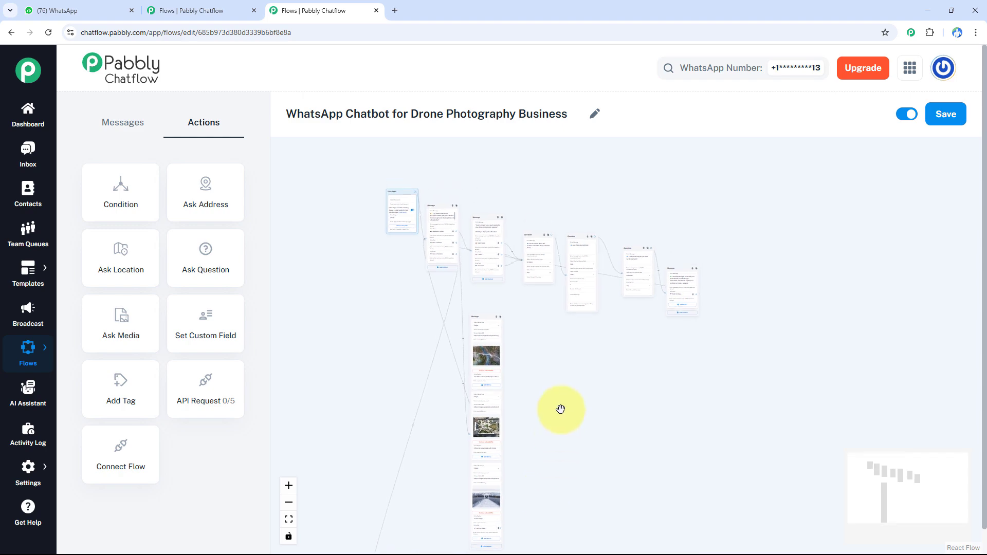